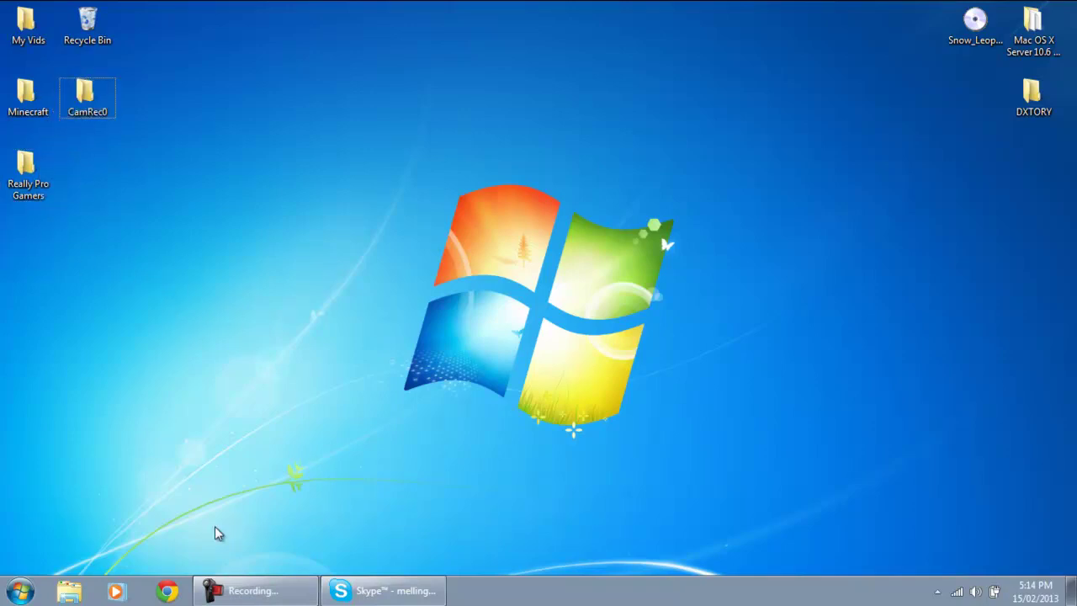
# Launch Google Chrome from the Windows 7 taskbar
pyautogui.click(166, 591)
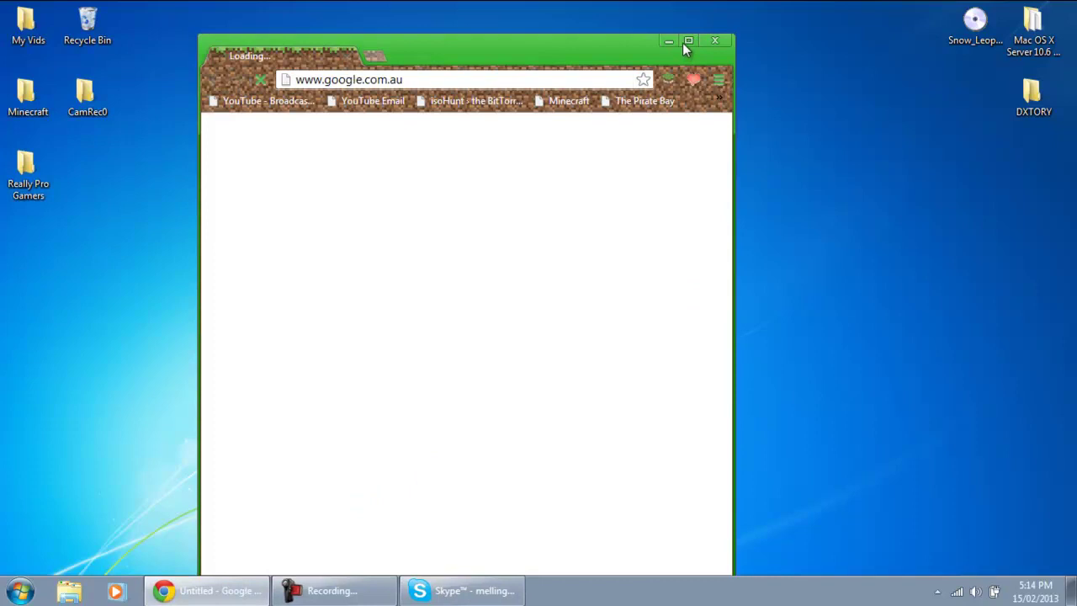
pyautogui.click(685, 42)
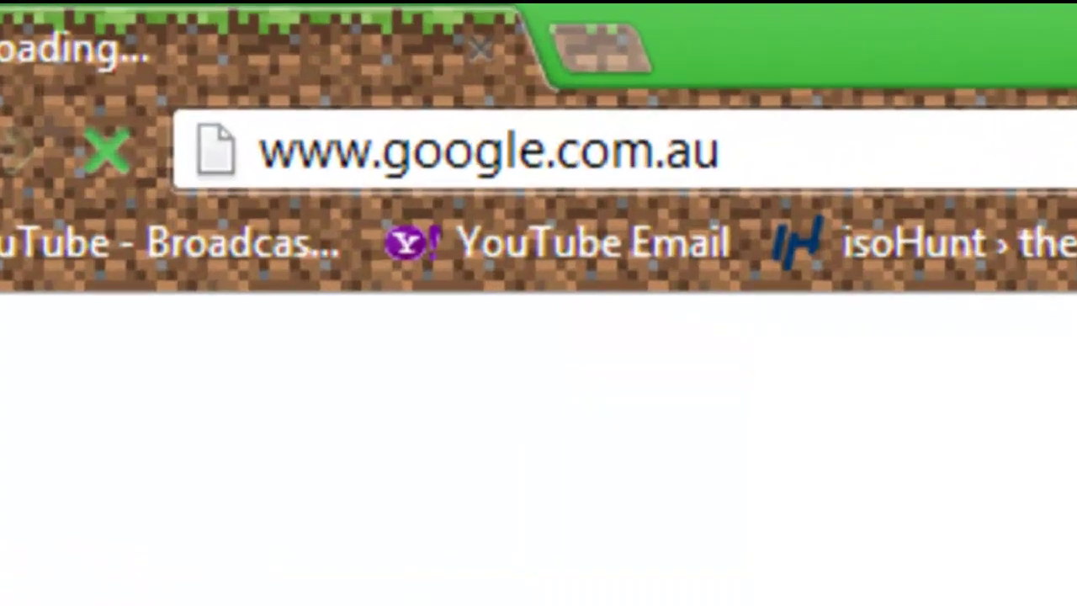
pyautogui.hotkey('ctrl', 'l')
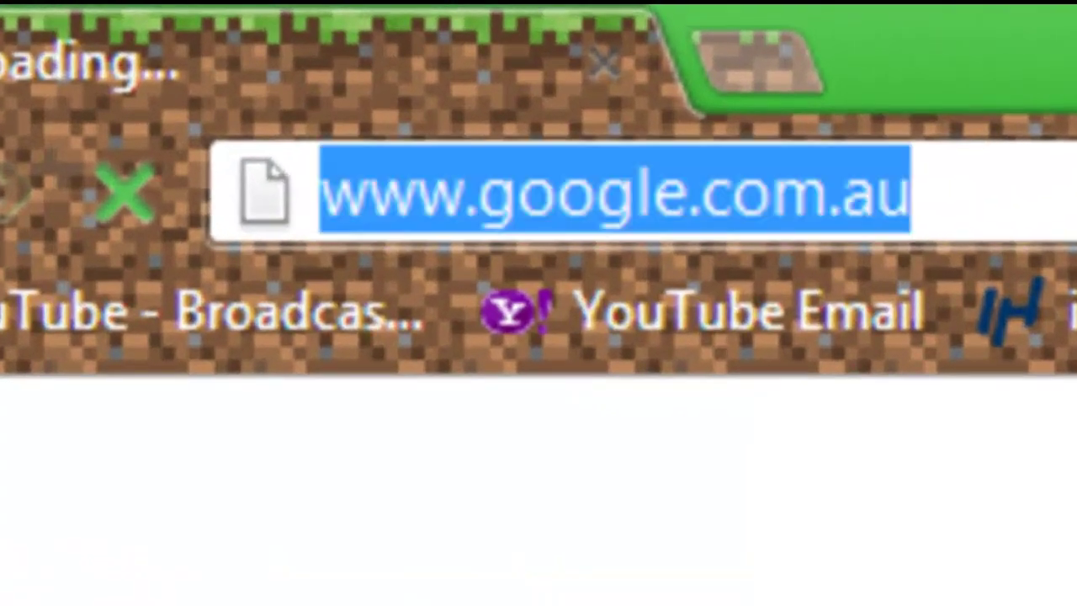
pyautogui.write('www.no')
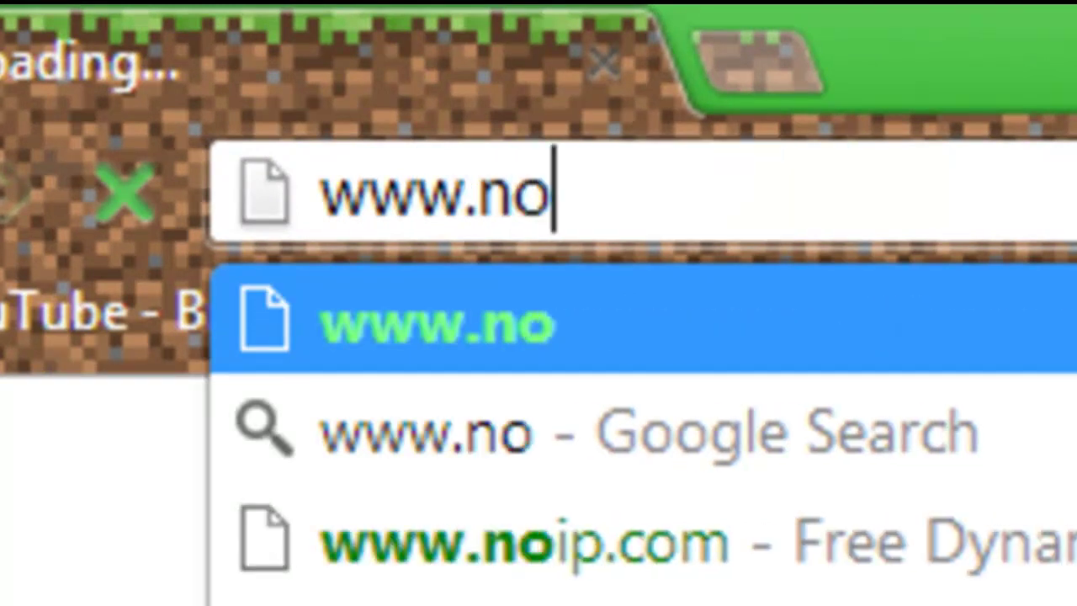
pyautogui.write('-ip')
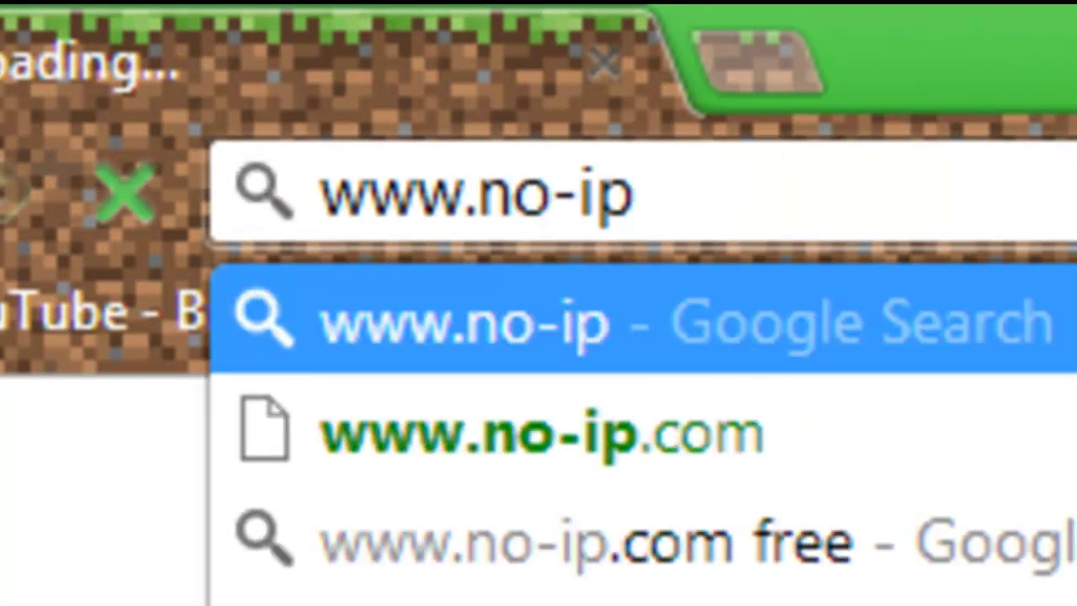
pyautogui.press('Down')
pyautogui.press('Return')
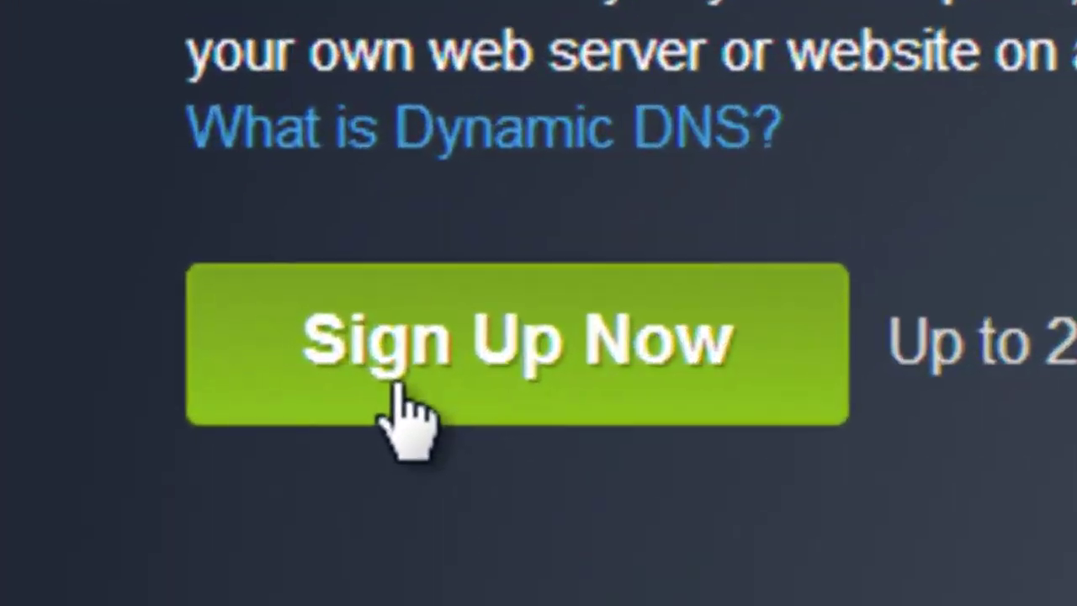
# Open the free sign-up form and autofill the saved username and password
pyautogui.click(272, 375)
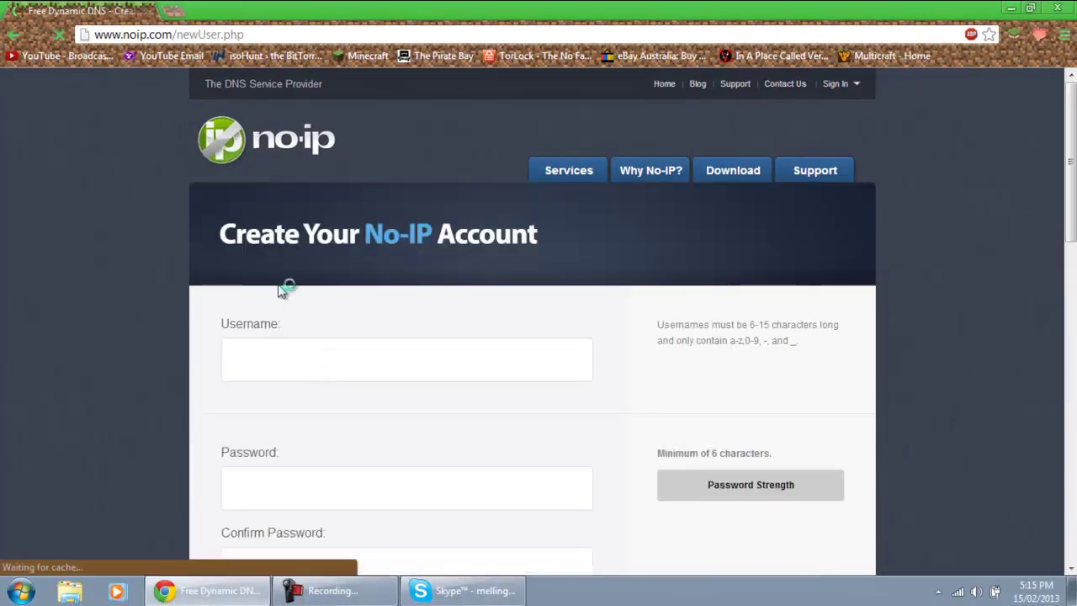
pyautogui.click(353, 373)
pyautogui.scroll(-8, 167, 373)
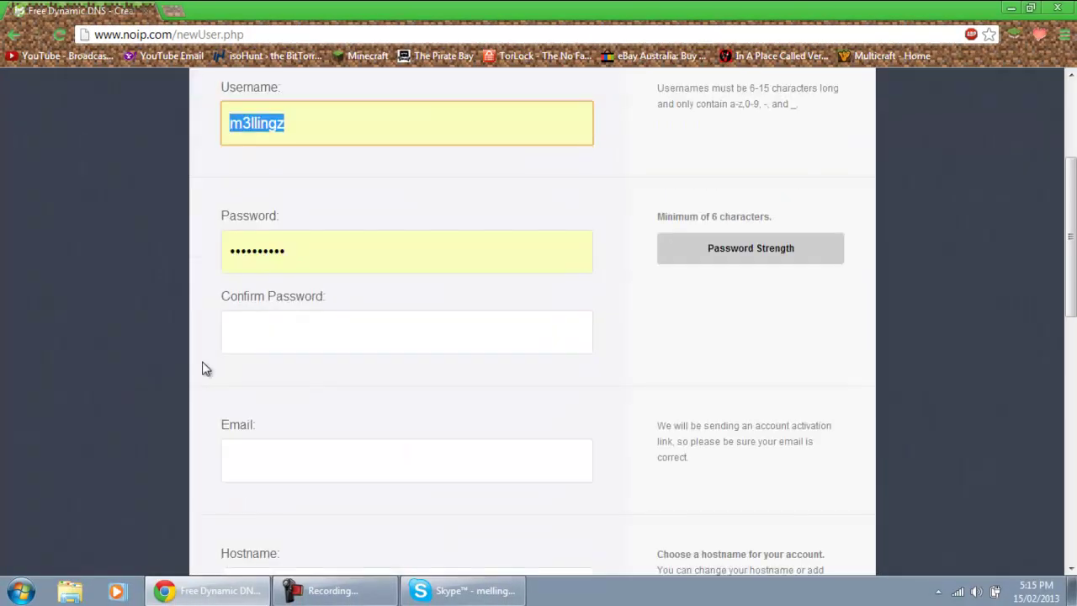
pyautogui.scroll(2, 281, 339)
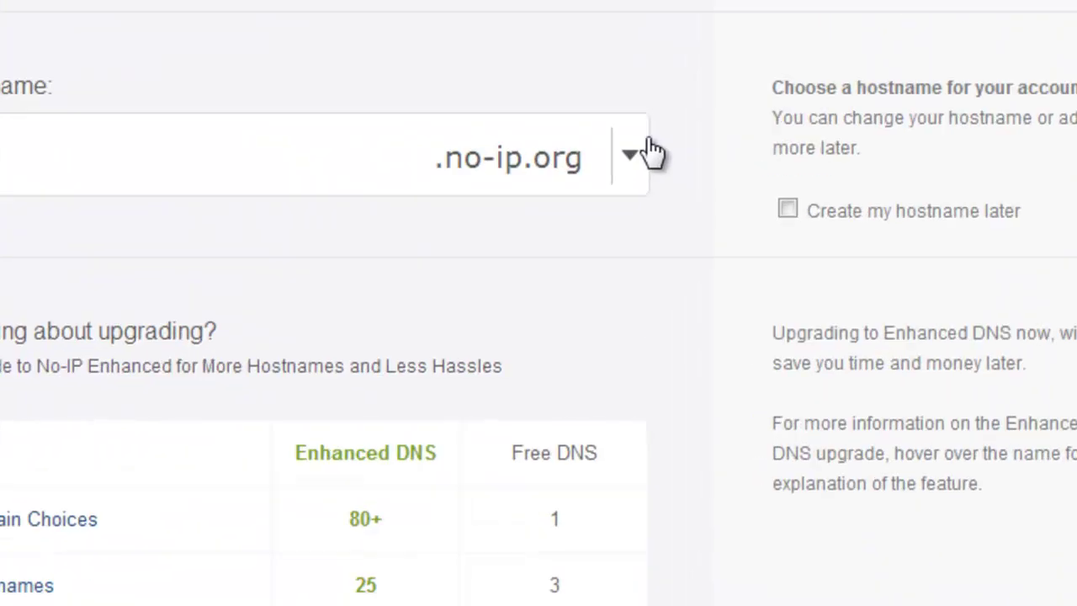
# Check the hostname domain options, then go to the update client download page
pyautogui.click(582, 274)
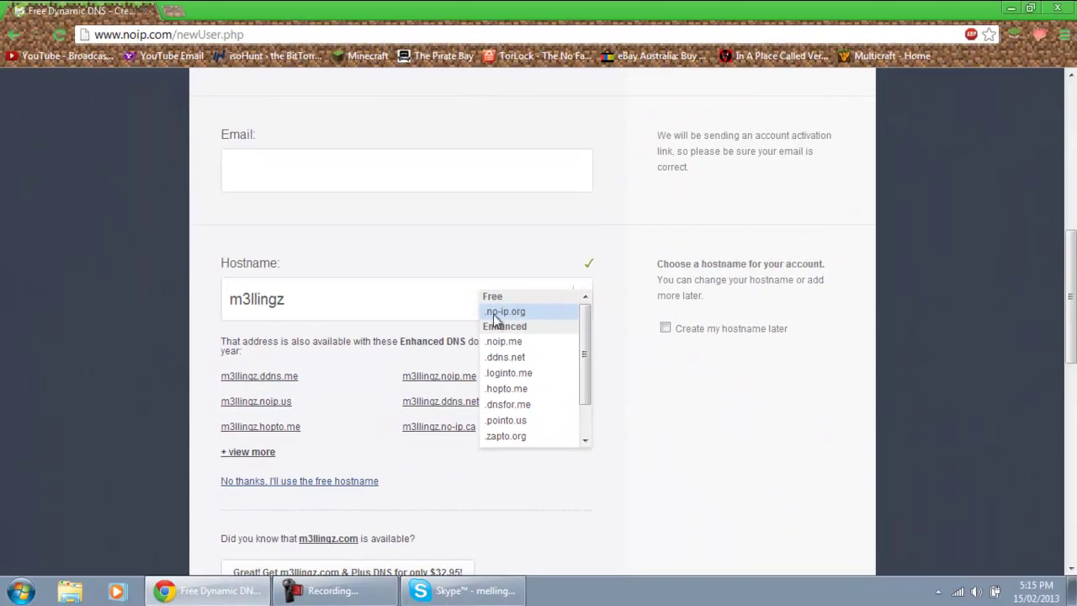
pyautogui.scroll(-5, 468, 178)
pyautogui.scroll(2, 354, 367)
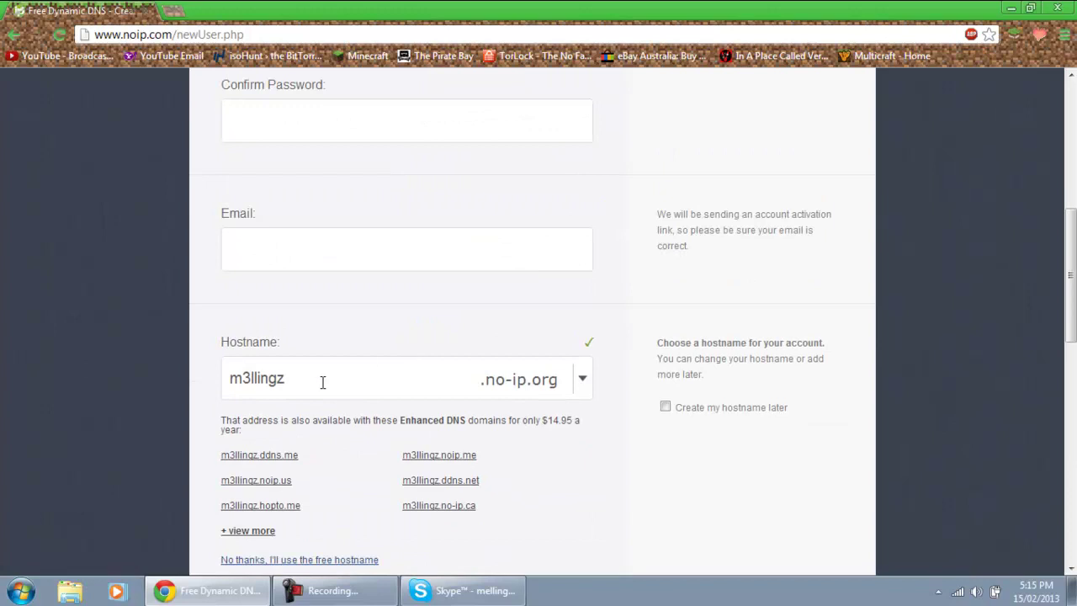
pyautogui.scroll(6, 252, 371)
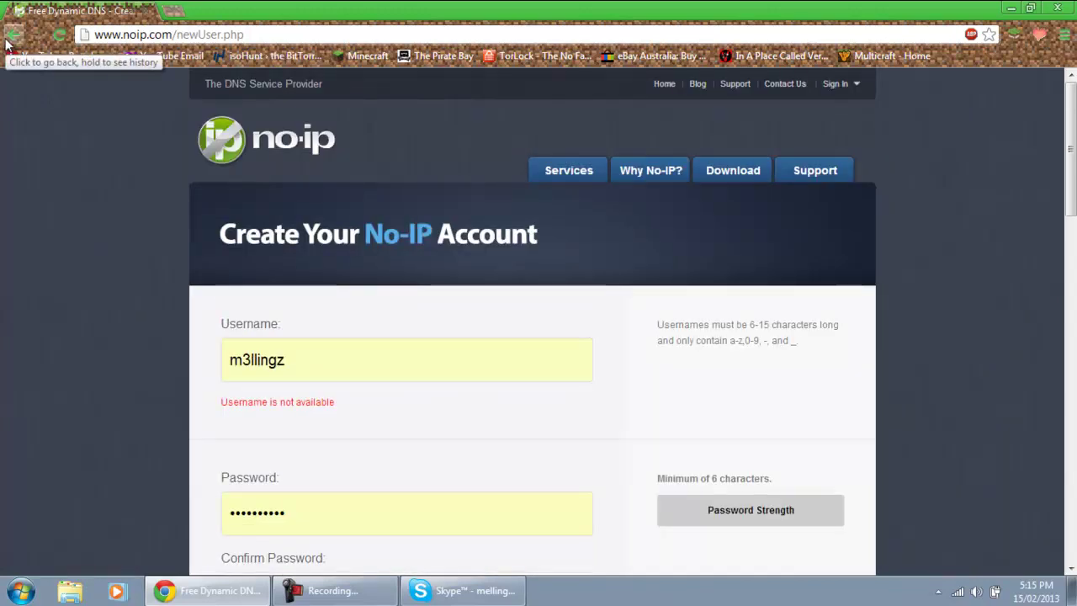
pyautogui.click(744, 171)
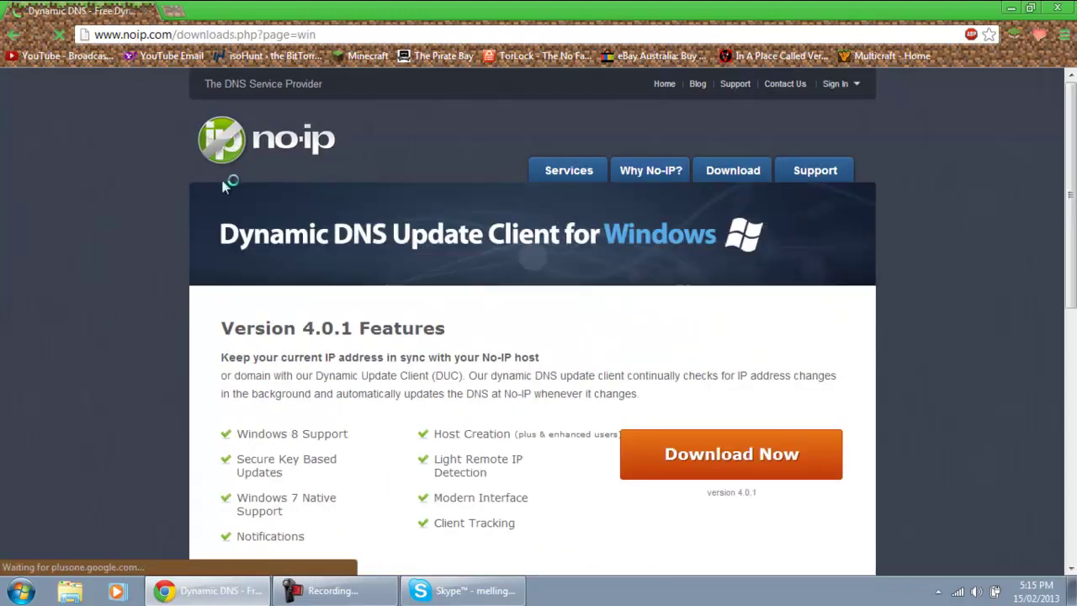
# Log in to the existing No-IP account using the saved credentials
pyautogui.scroll(-1, 252, 300)
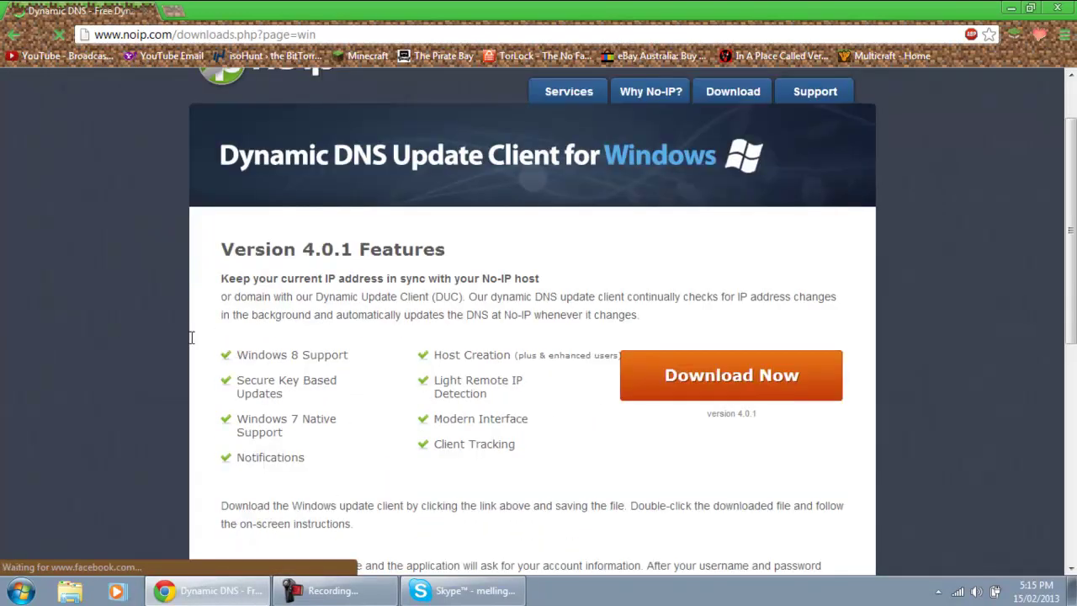
pyautogui.scroll(-3, 199, 334)
pyautogui.scroll(2, 416, 388)
pyautogui.scroll(2, 406, 376)
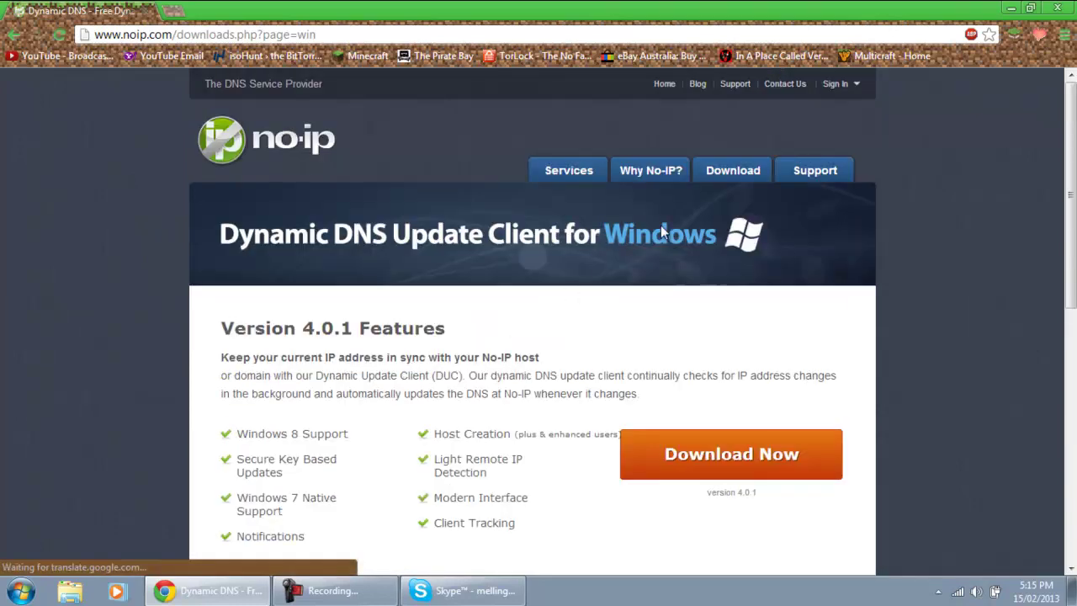
pyautogui.moveTo(848, 94)
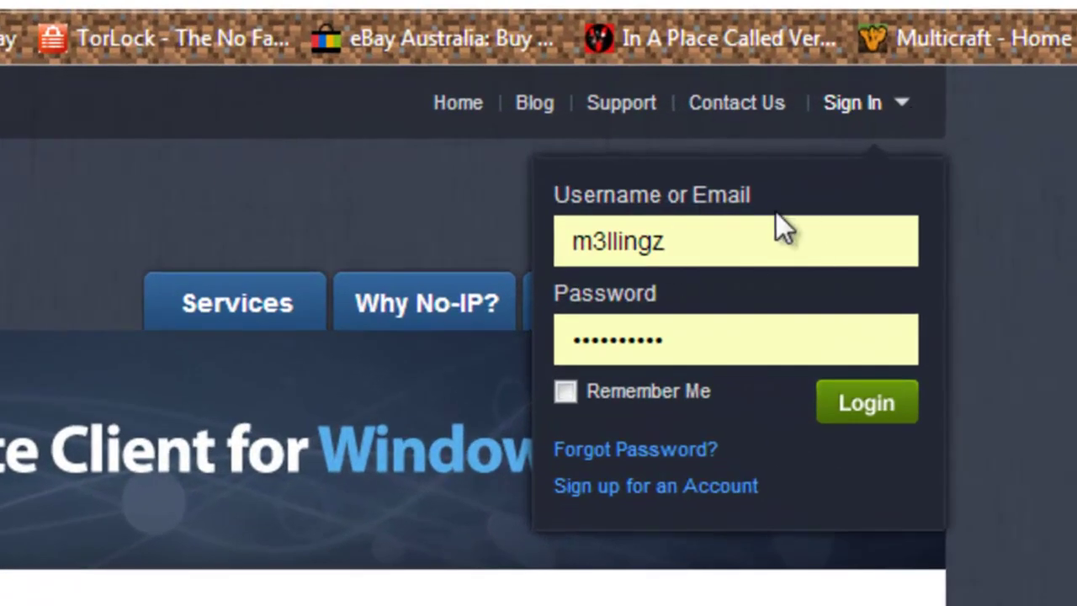
pyautogui.click(860, 404)
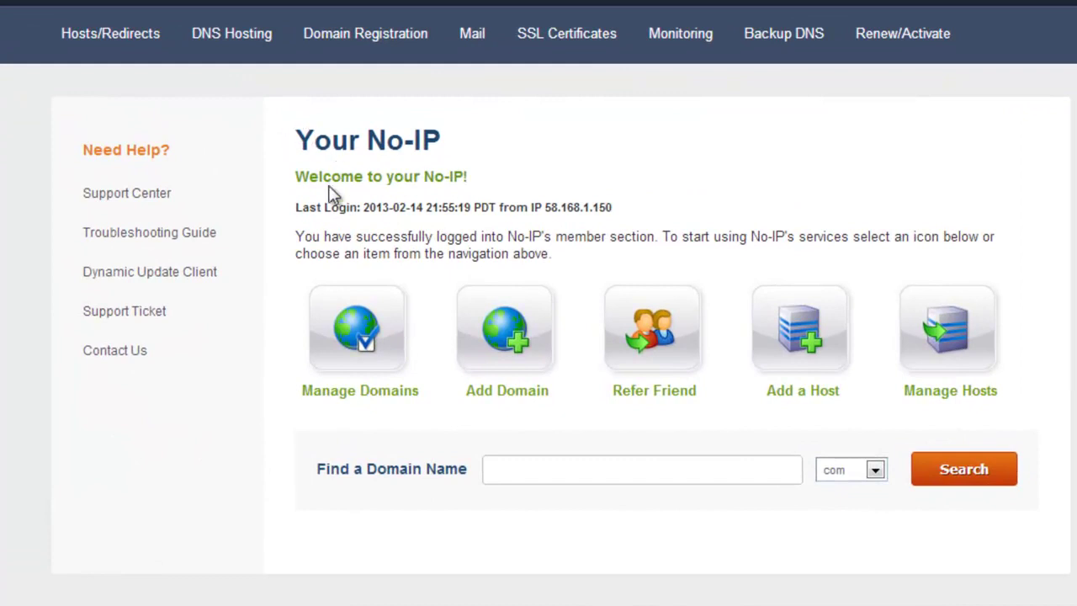
pyautogui.moveTo(297, 176); pyautogui.dragTo(555, 190)
pyautogui.click(556, 190)
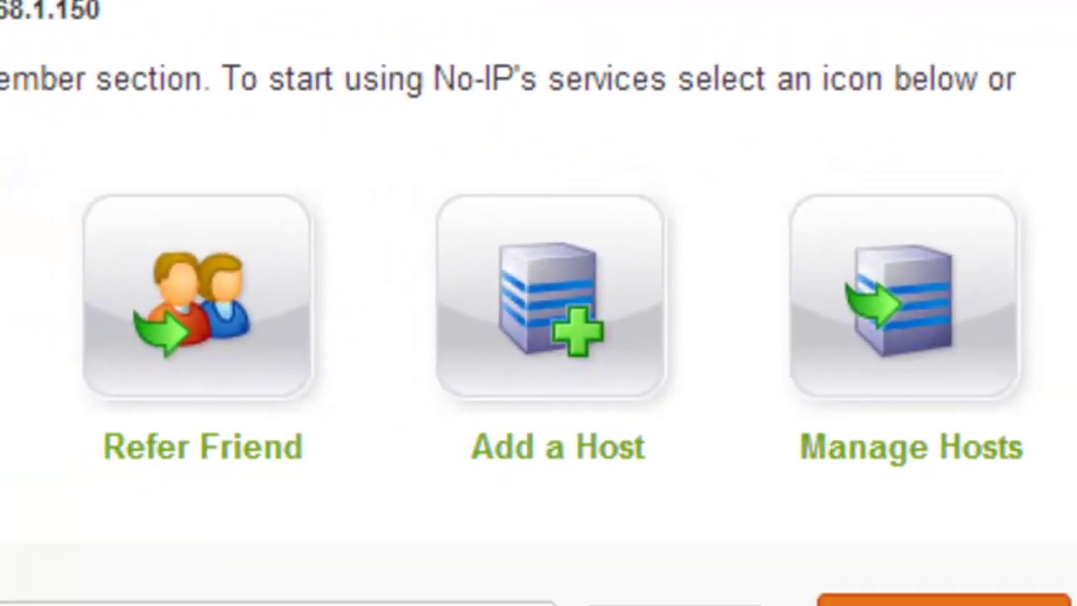
# Start adding a host and browse the domain list to the No-IP Free Domains
pyautogui.click(550, 295)
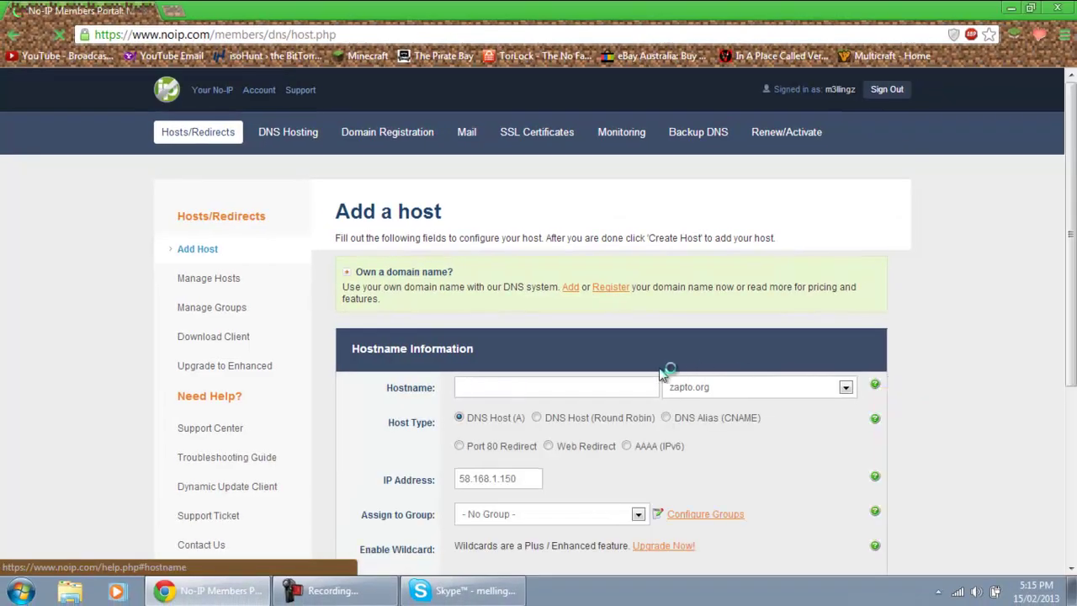
pyautogui.scroll(-2, 553, 338)
pyautogui.click(788, 229)
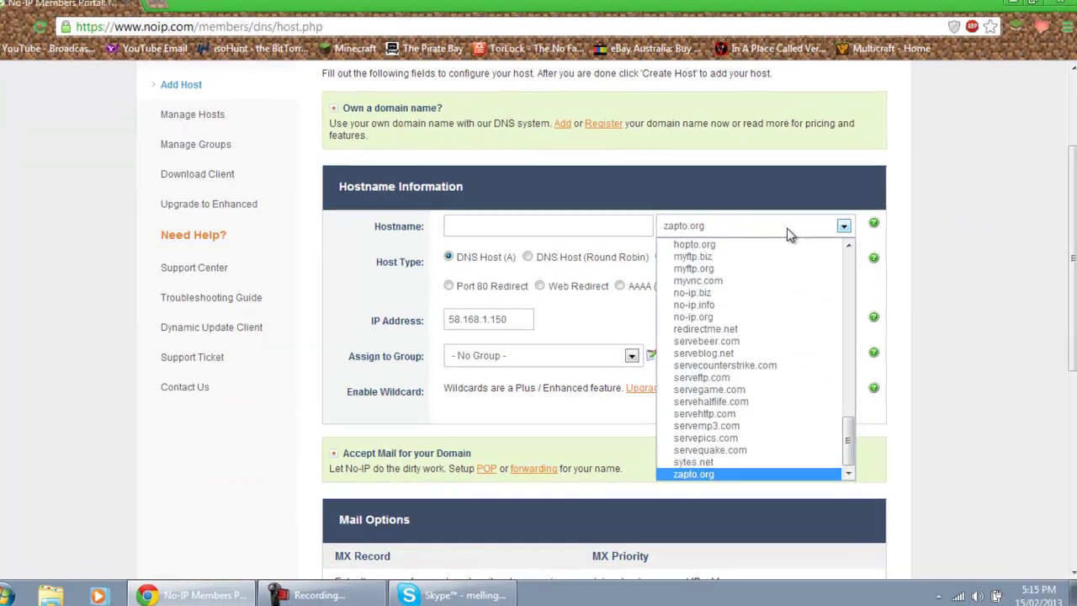
pyautogui.scroll(3, 830, 406)
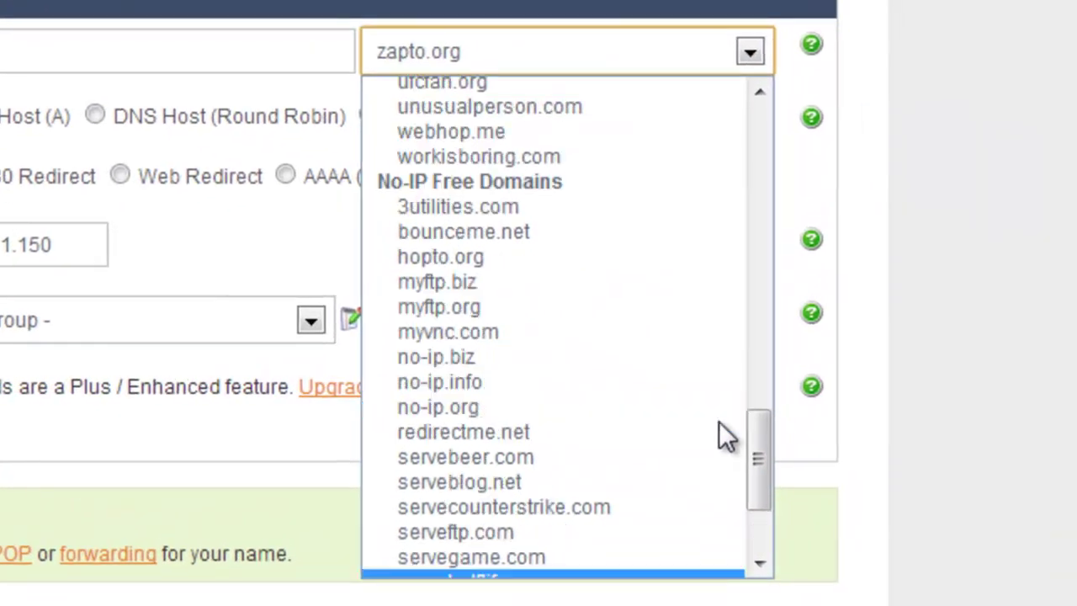
pyautogui.scroll(20, 722, 413)
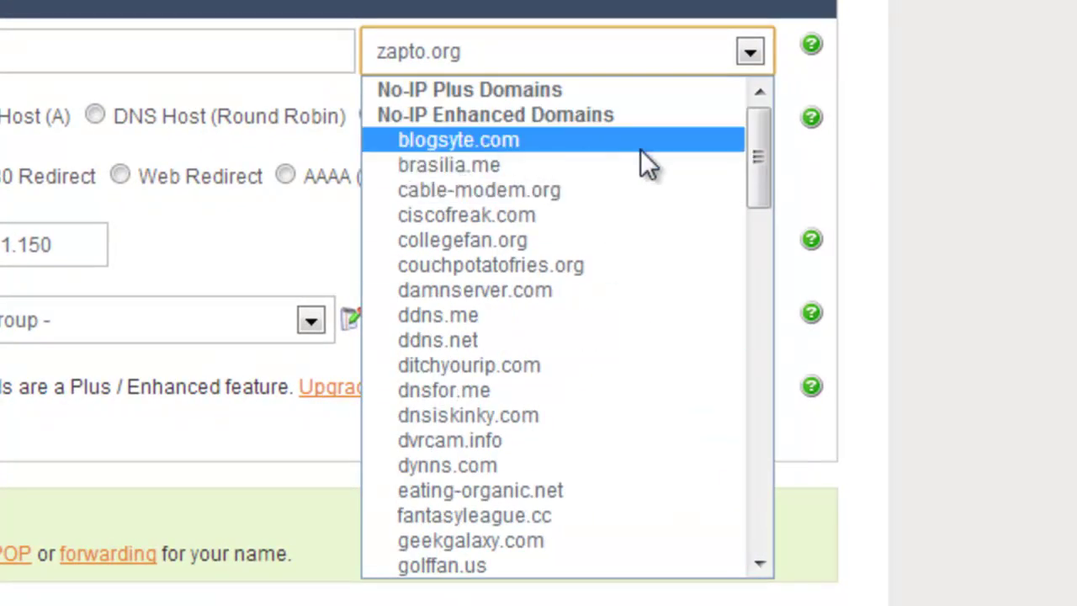
pyautogui.scroll(-20, 573, 289)
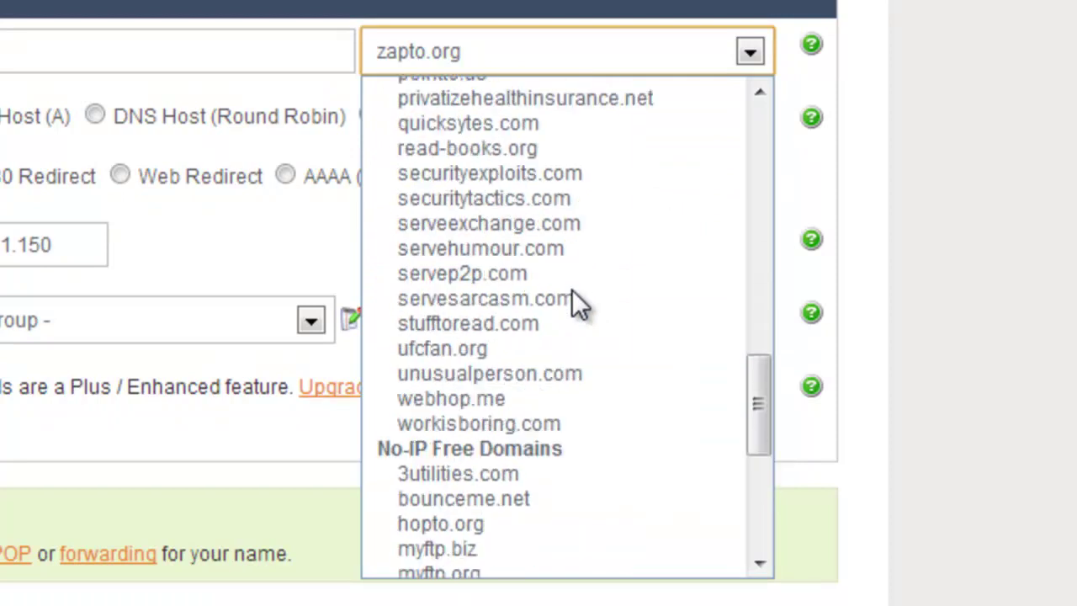
pyautogui.scroll(-2, 494, 269)
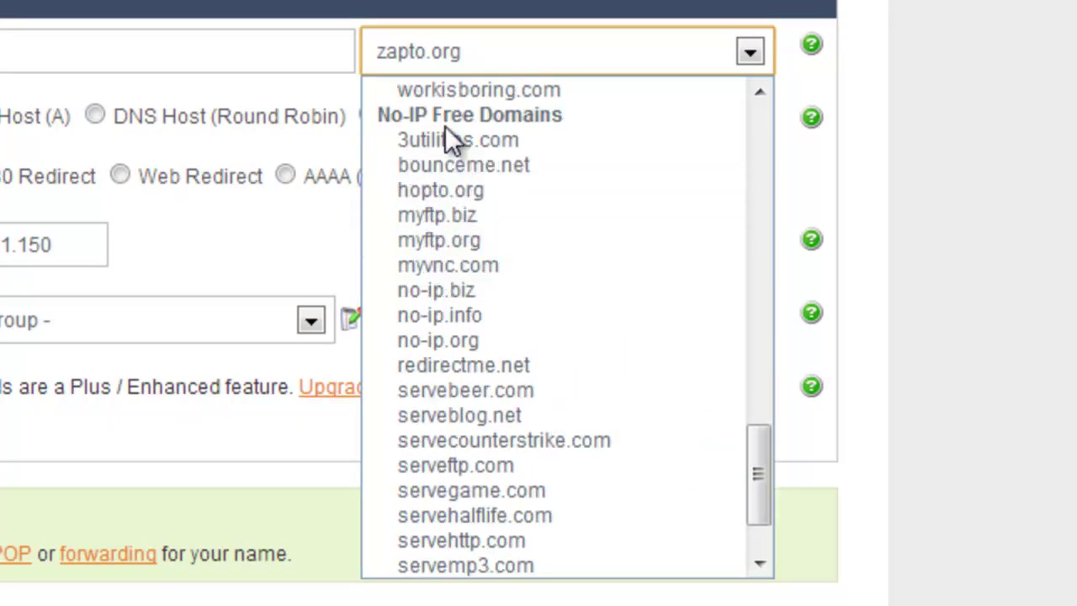
pyautogui.scroll(-1, 549, 201)
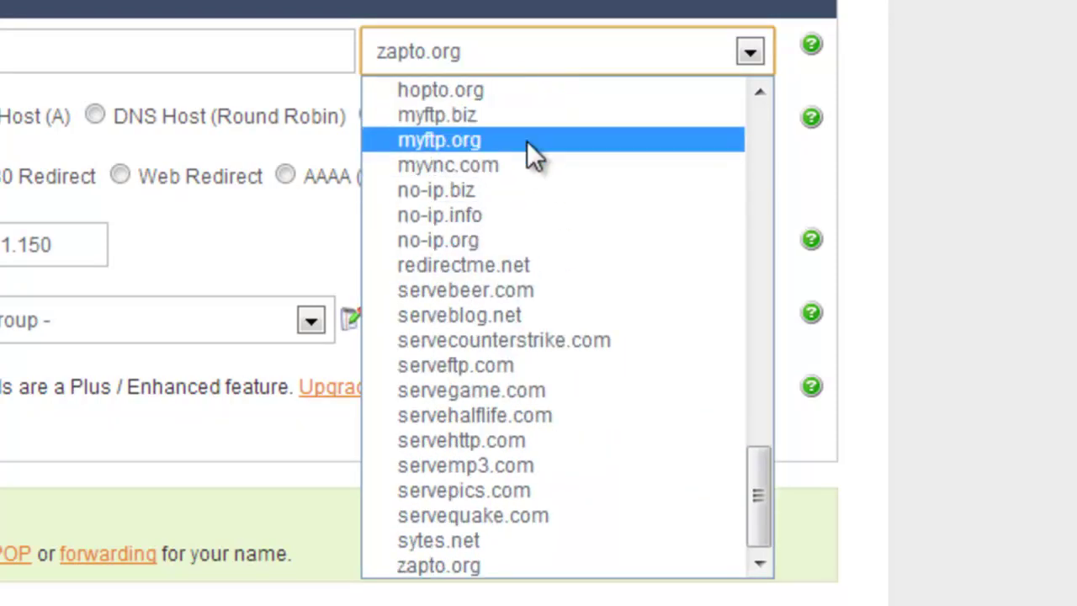
pyautogui.scroll(2, 615, 377)
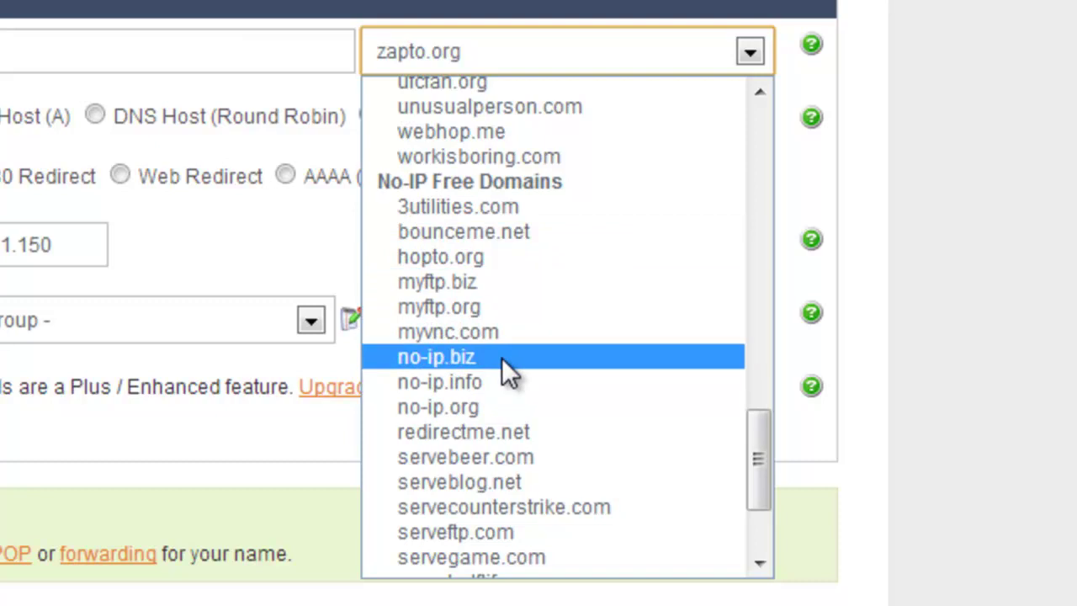
# Choose the no-ip.org domain and type the hostname mellings30minecraft
pyautogui.click(496, 408)
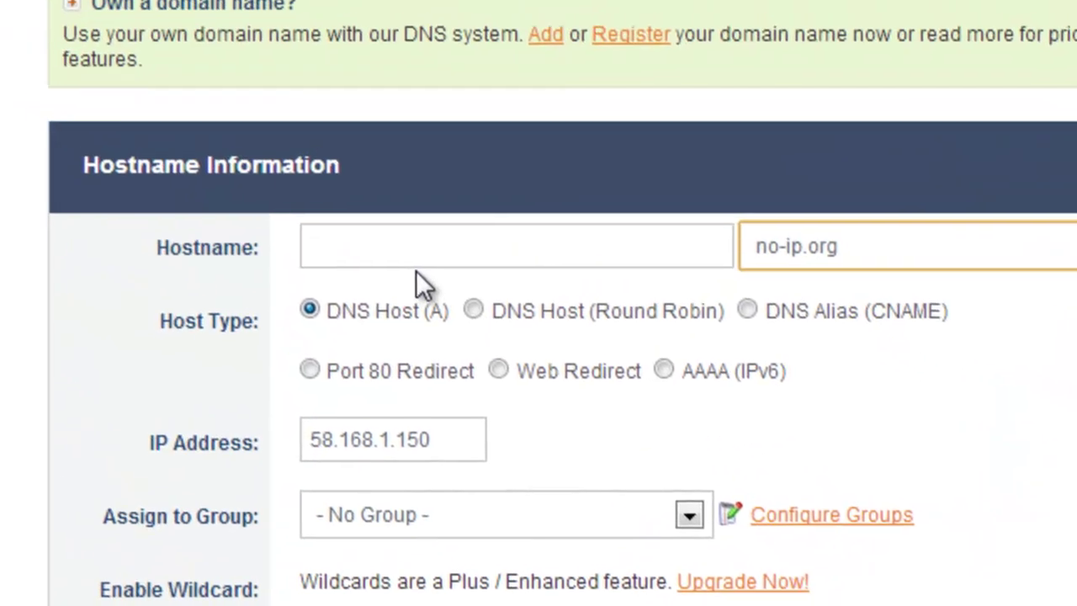
pyautogui.click(393, 238)
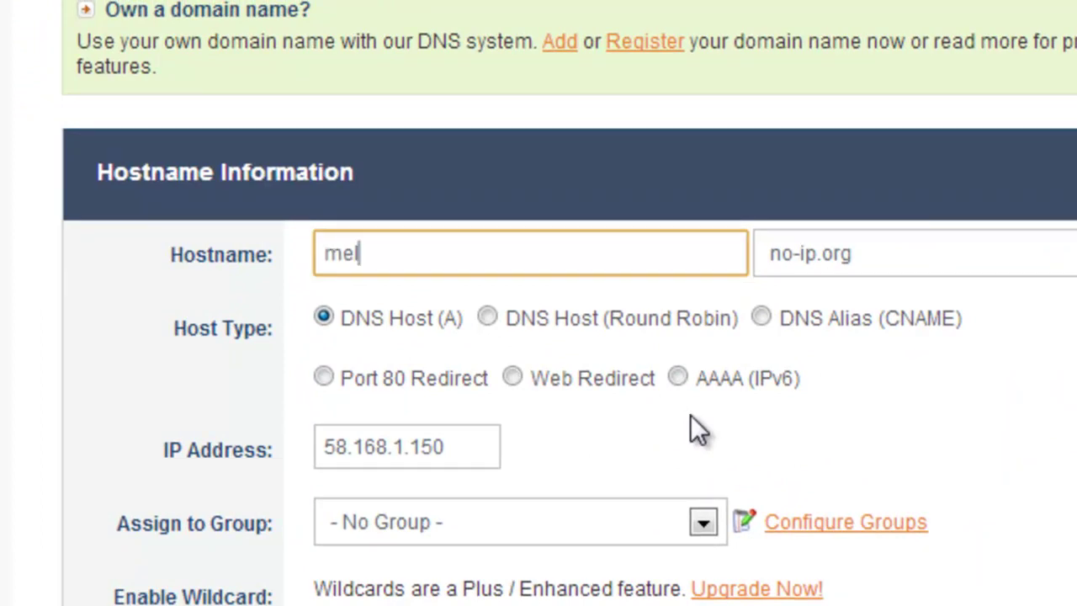
pyautogui.write('mellings30mined')
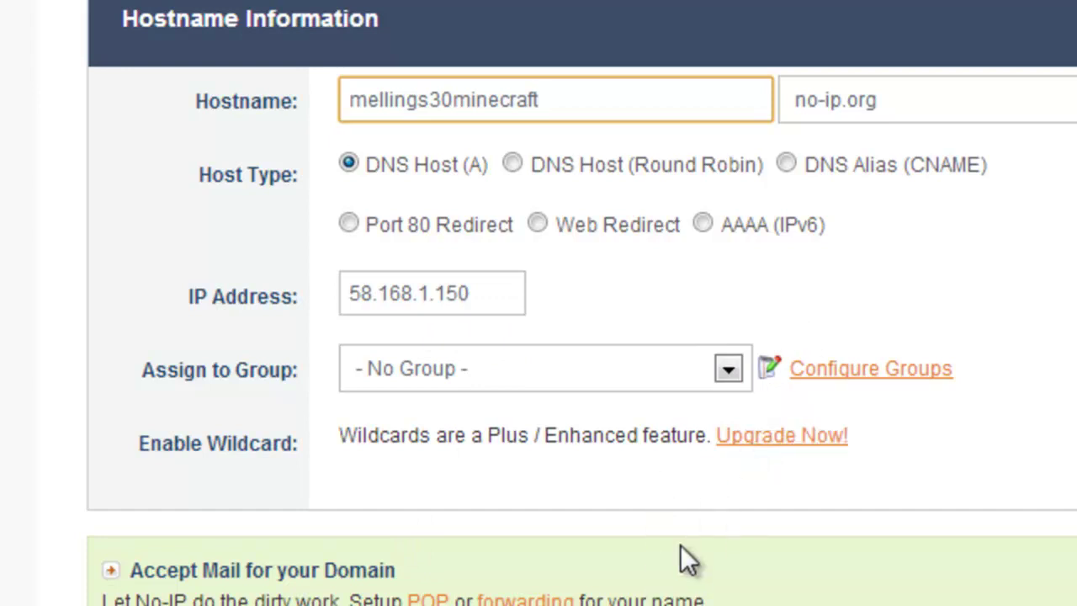
# Select and review the typed hostname text in the field
pyautogui.moveTo(540, 96); pyautogui.dragTo(137, 150)
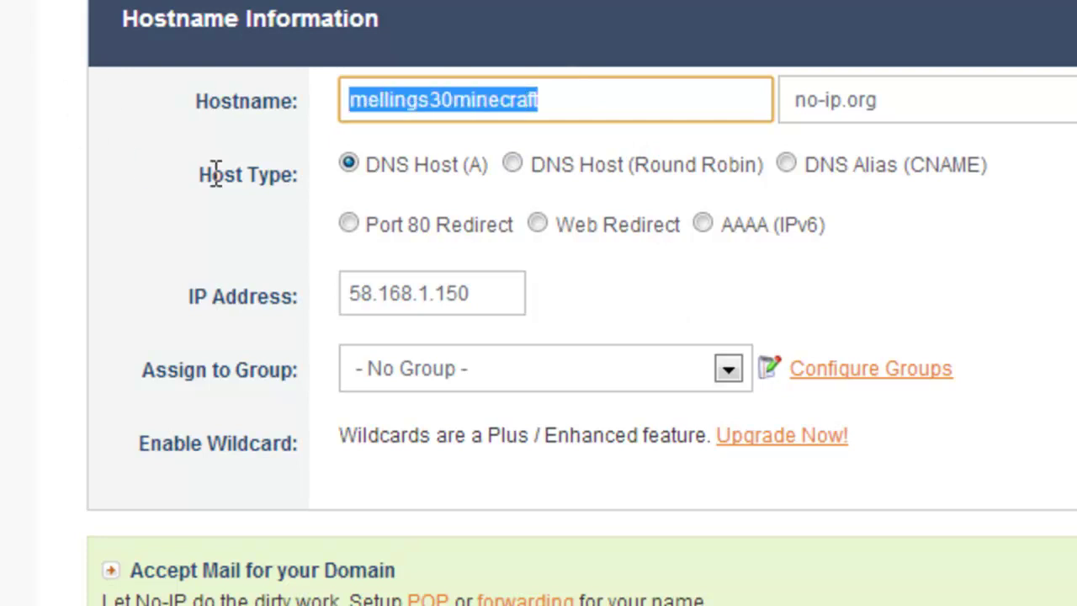
pyautogui.click(530, 109)
pyautogui.moveTo(613, 113); pyautogui.dragTo(181, 113)
pyautogui.click(610, 111)
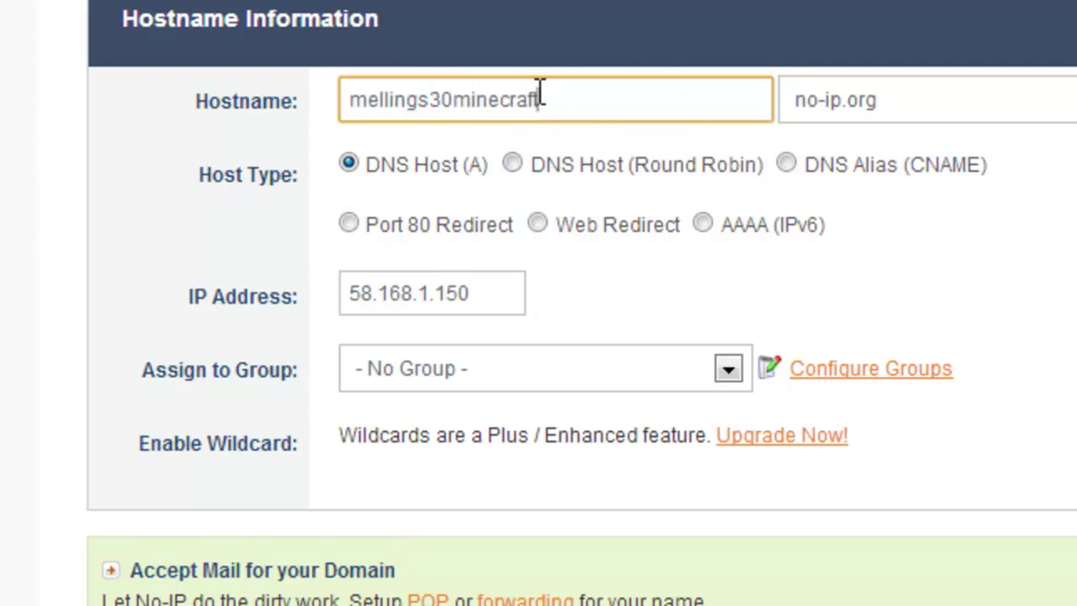
pyautogui.moveTo(603, 92); pyautogui.dragTo(842, 149)
pyautogui.scroll(-6, 471, 173)
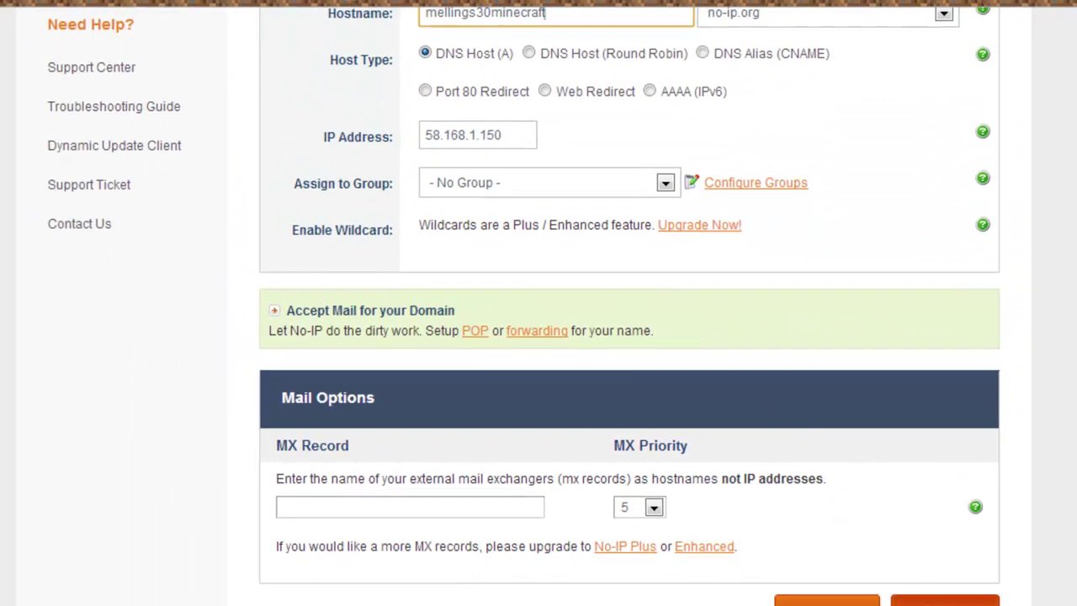
pyautogui.scroll(-4, 846, 548)
pyautogui.scroll(9, 854, 524)
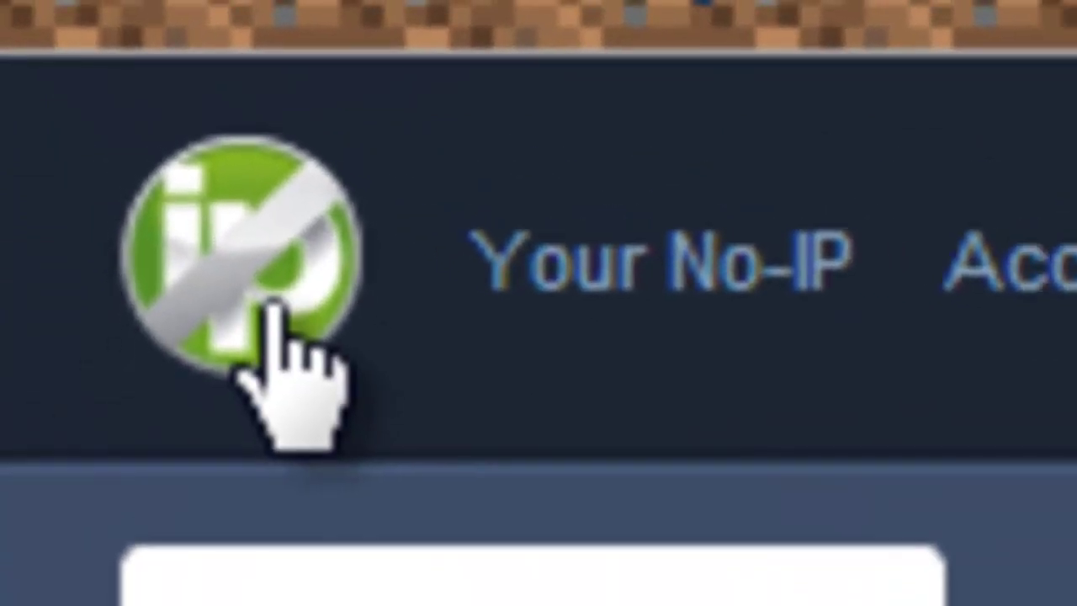
# Revisit the No-IP update client download page, then close Chrome
pyautogui.click(278, 329)
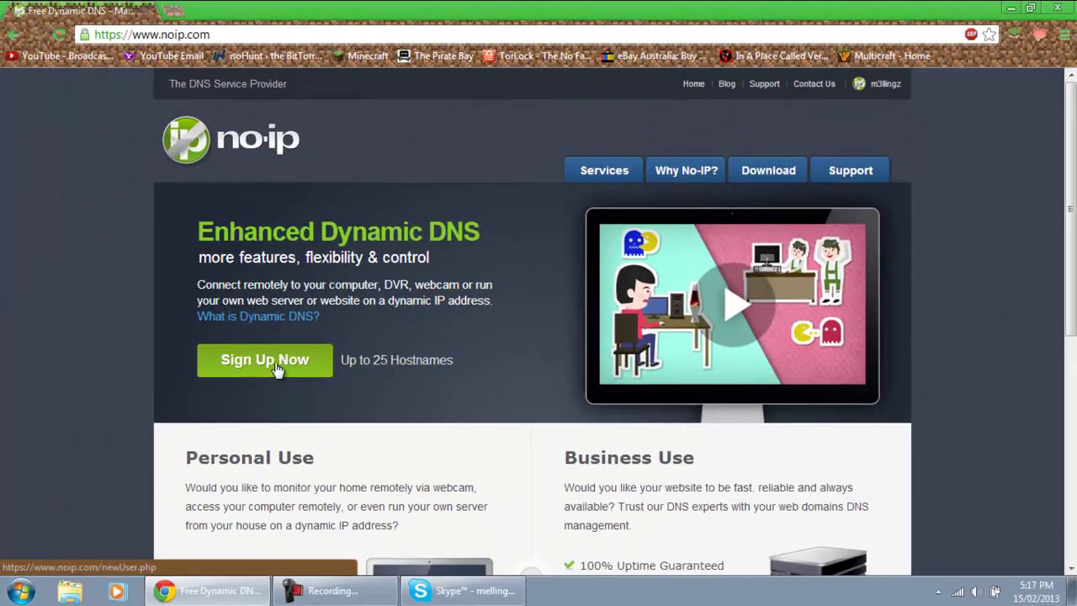
pyautogui.click(354, 471)
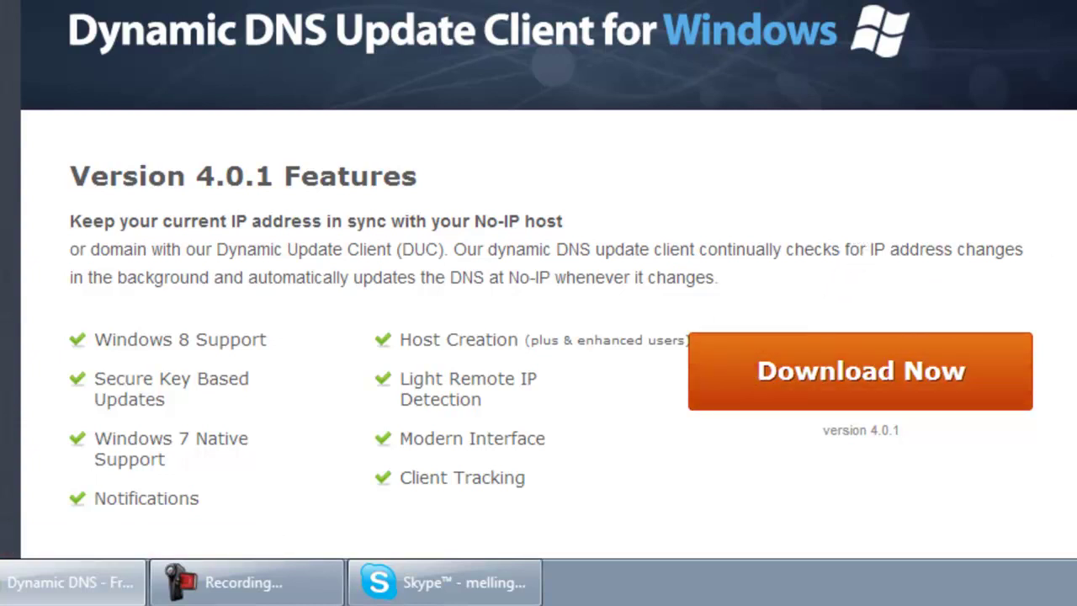
pyautogui.hotkey('alt', 'F4')
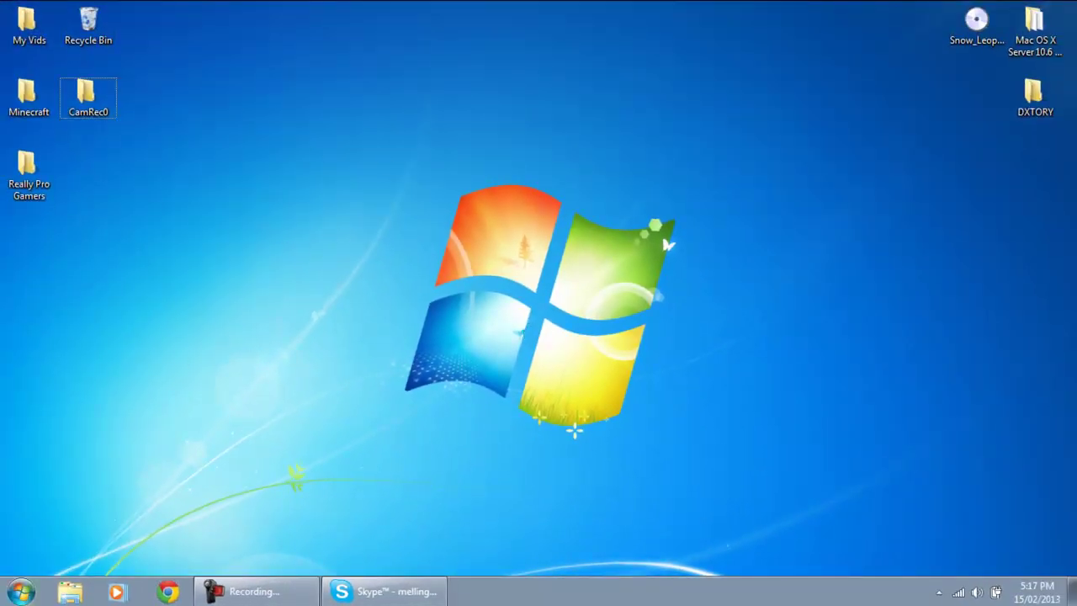
# Launch the DUC client via a Start search for 'duc' and show its window
pyautogui.press('super')
pyautogui.write('duc')
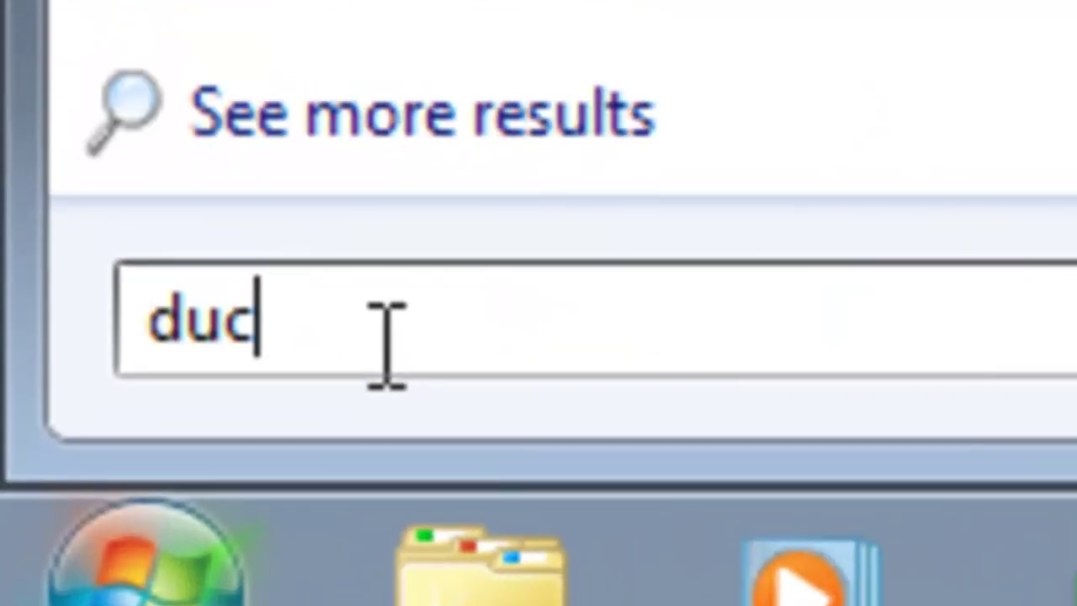
pyautogui.press('Return')
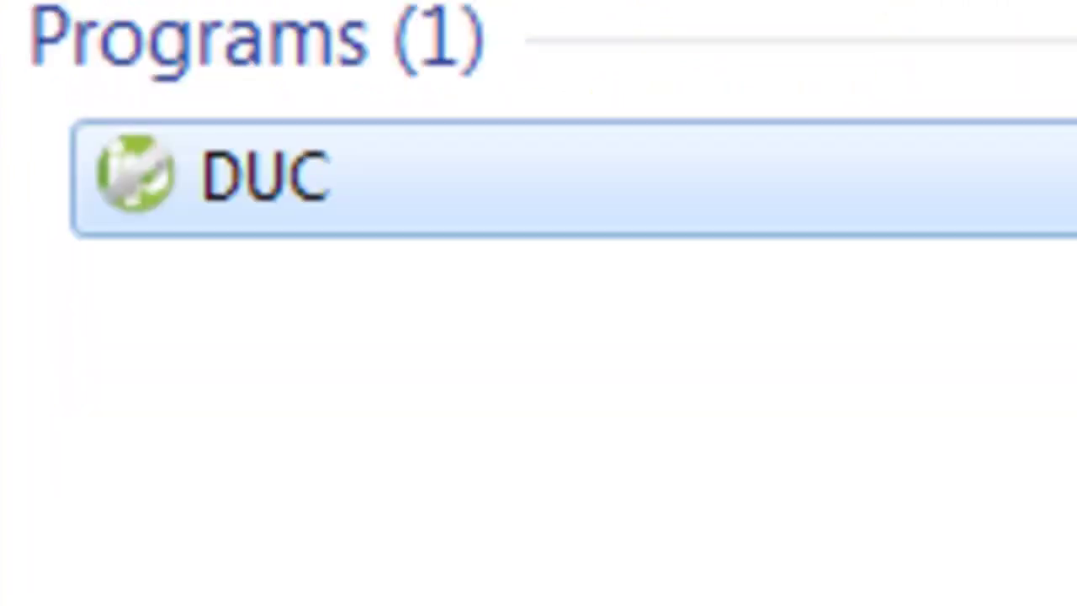
pyautogui.click(712, 206)
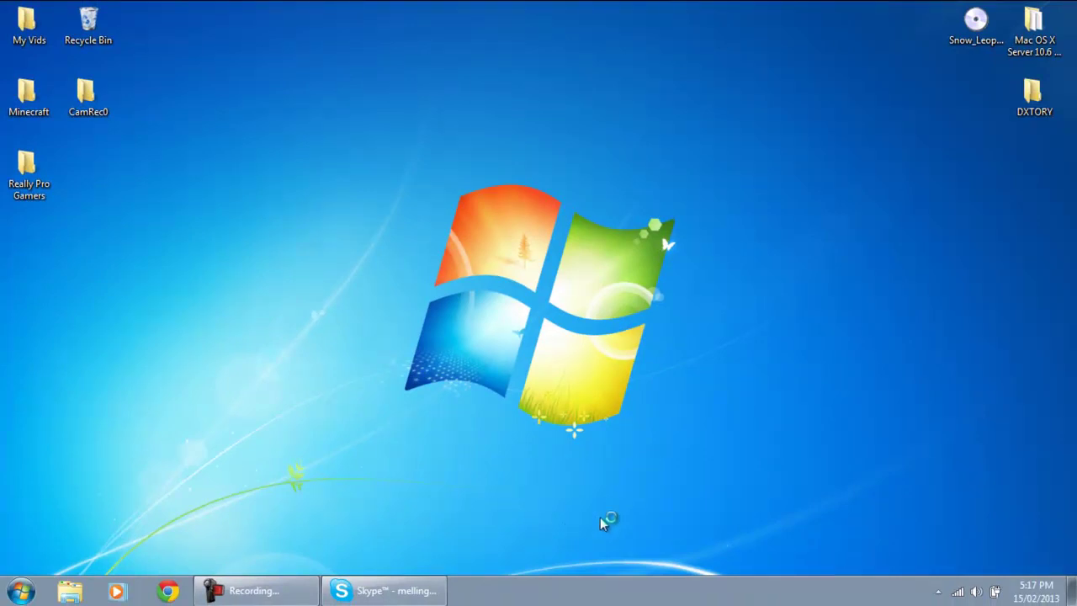
pyautogui.click(940, 592)
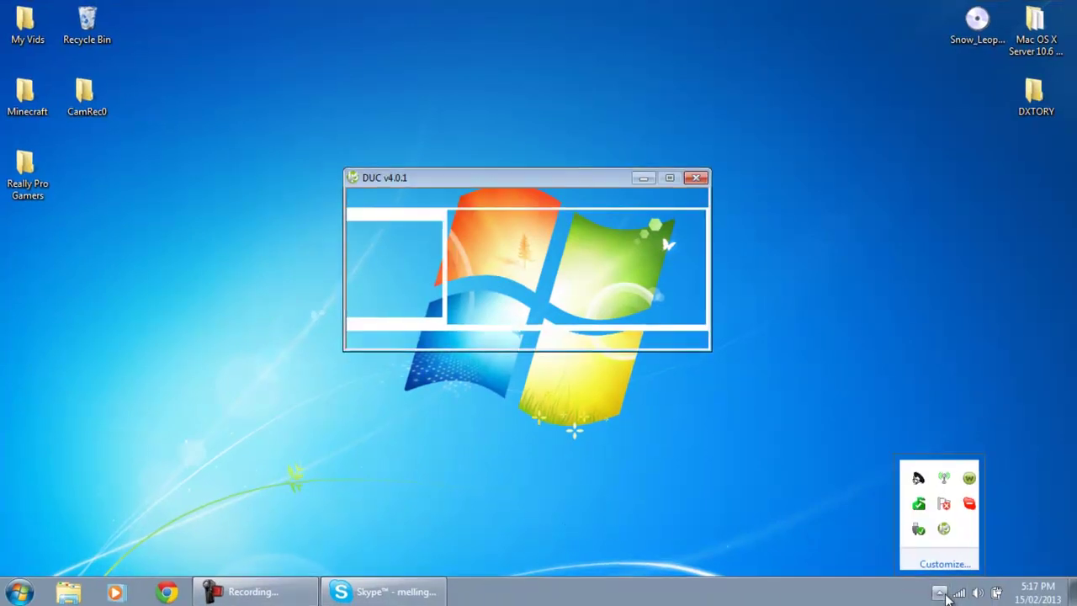
pyautogui.press('alt')
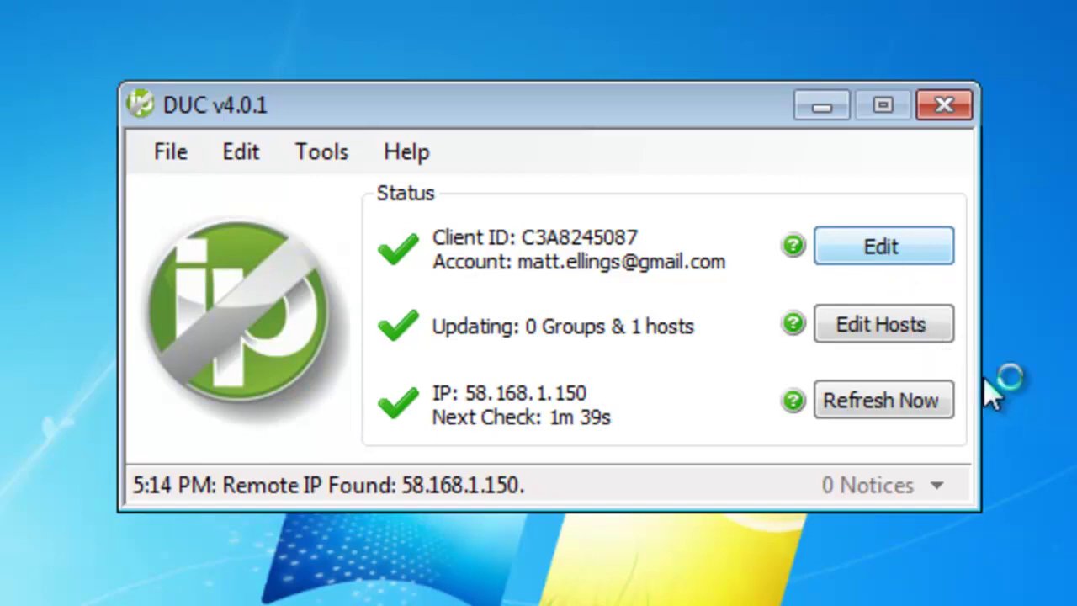
# Enter the account e-mail and password in DUC, fixing a typo, and submit
pyautogui.click(877, 249)
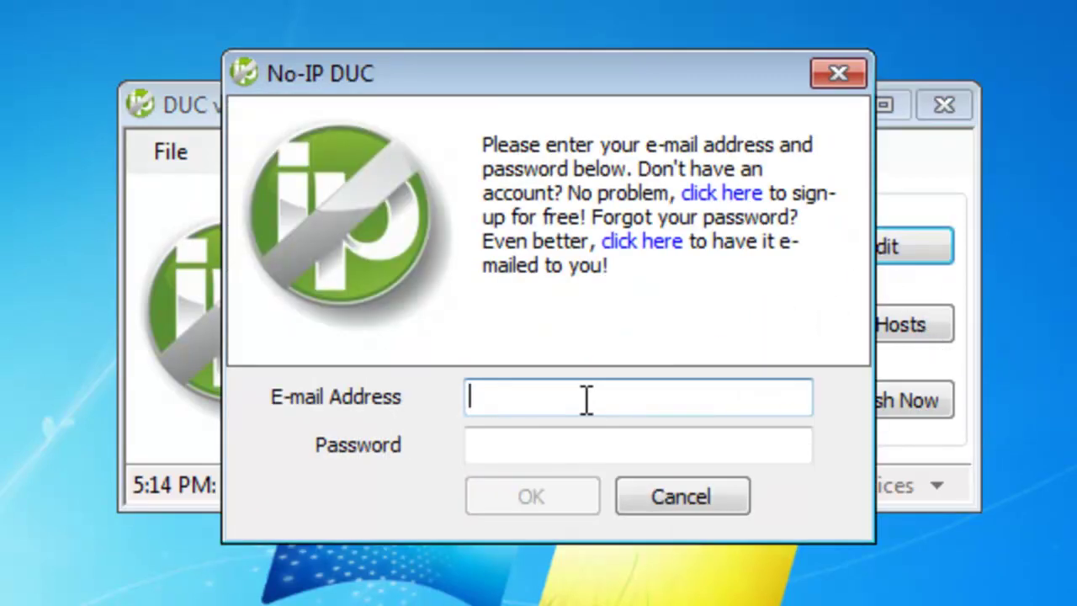
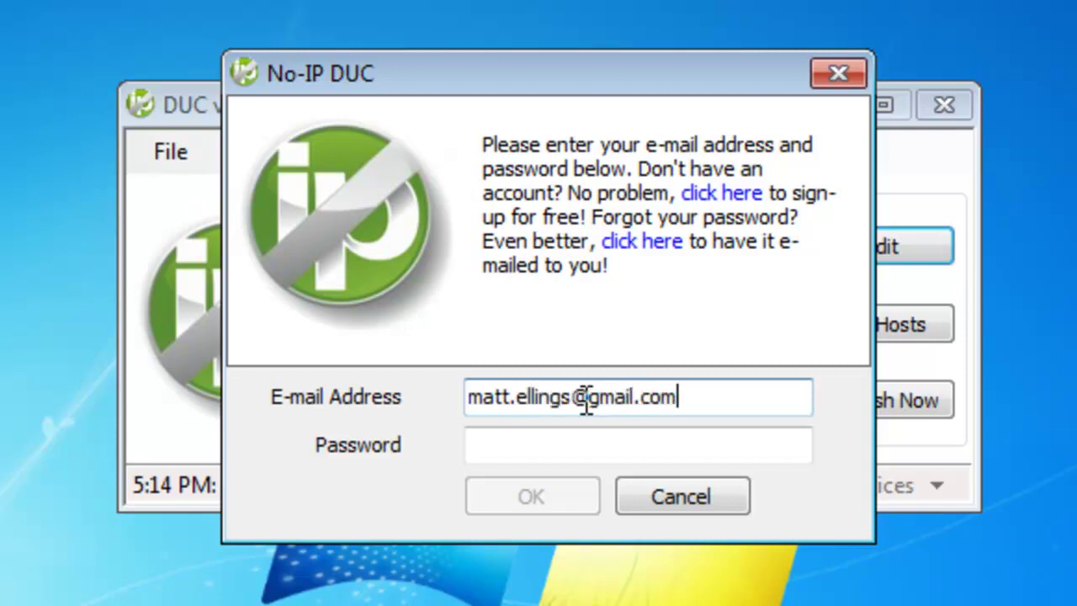
pyautogui.press('Tab')
pyautogui.write('***')
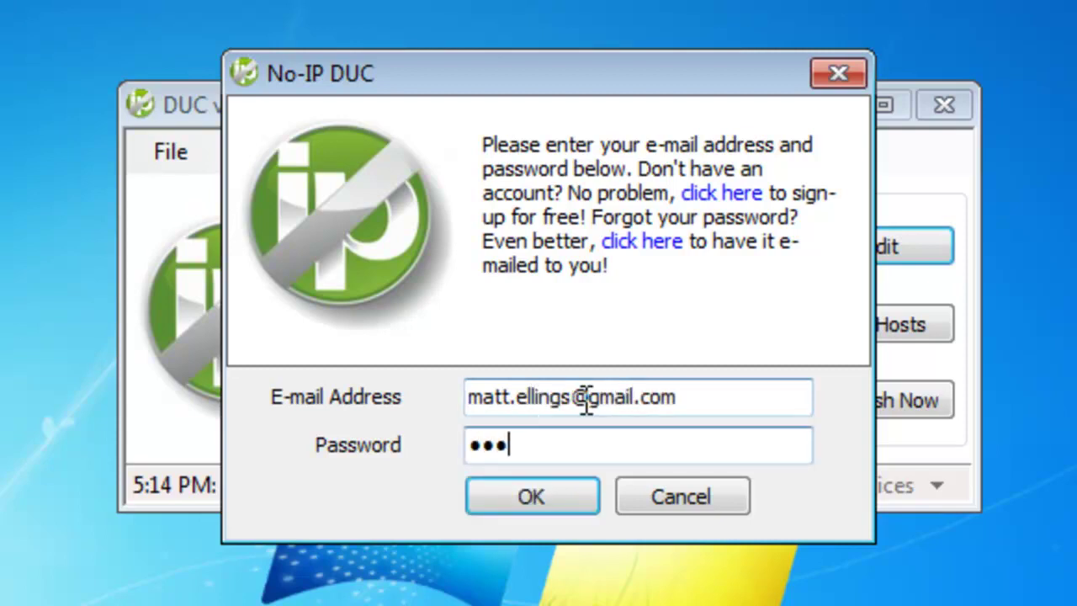
pyautogui.press('BackSpace')
pyautogui.press('BackSpace')
pyautogui.press('BackSpace')
pyautogui.press('BackSpace')
pyautogui.write('*')
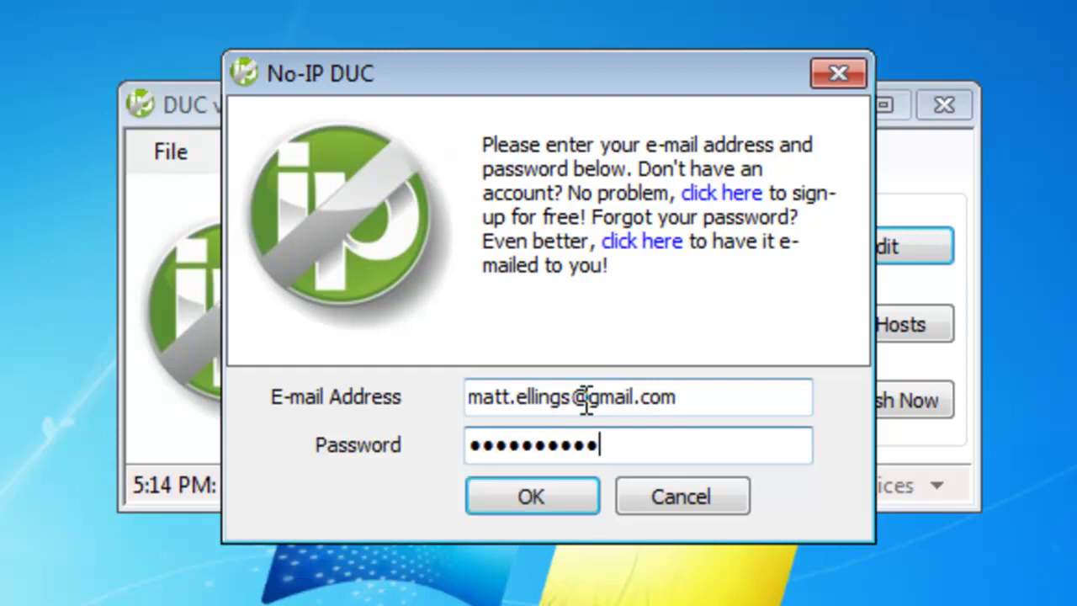
pyautogui.press('Return')
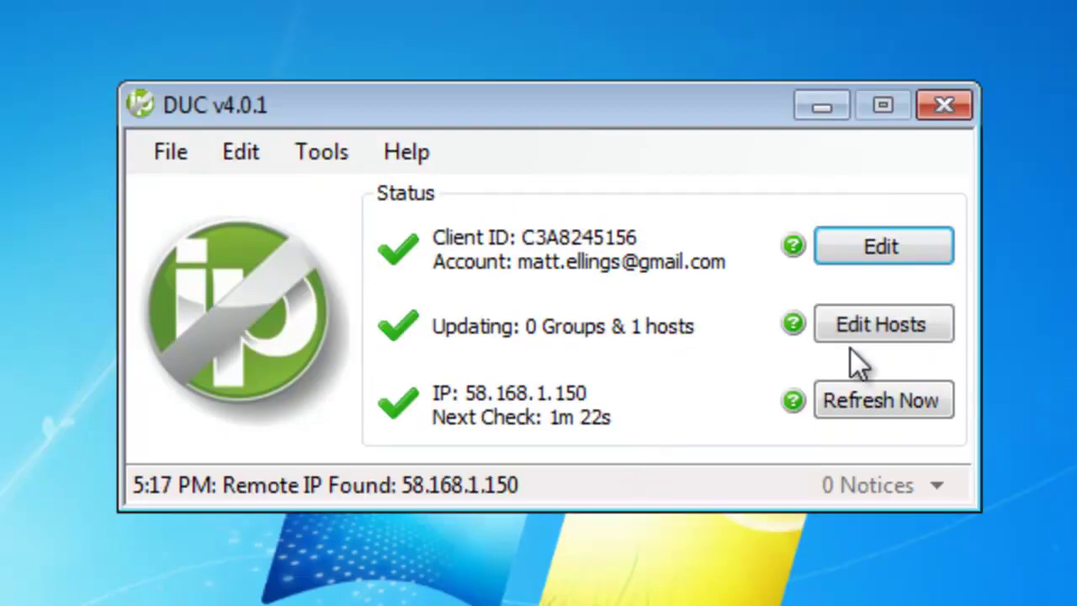
# Tick mellings30minecraft.no-ip.org in Edit Hosts without password protection and save
pyautogui.click(863, 326)
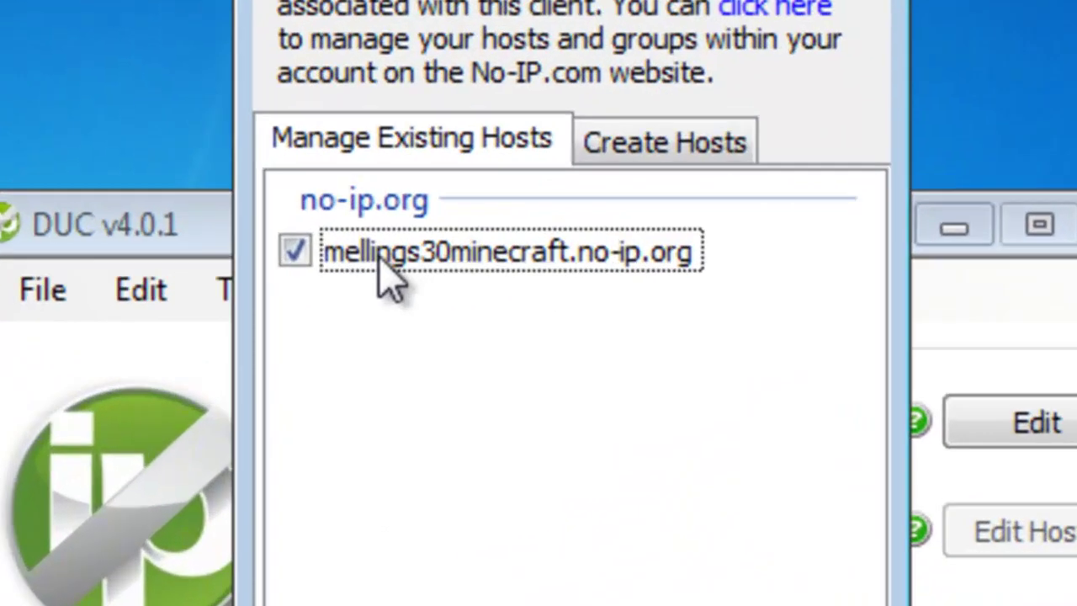
pyautogui.click(420, 212)
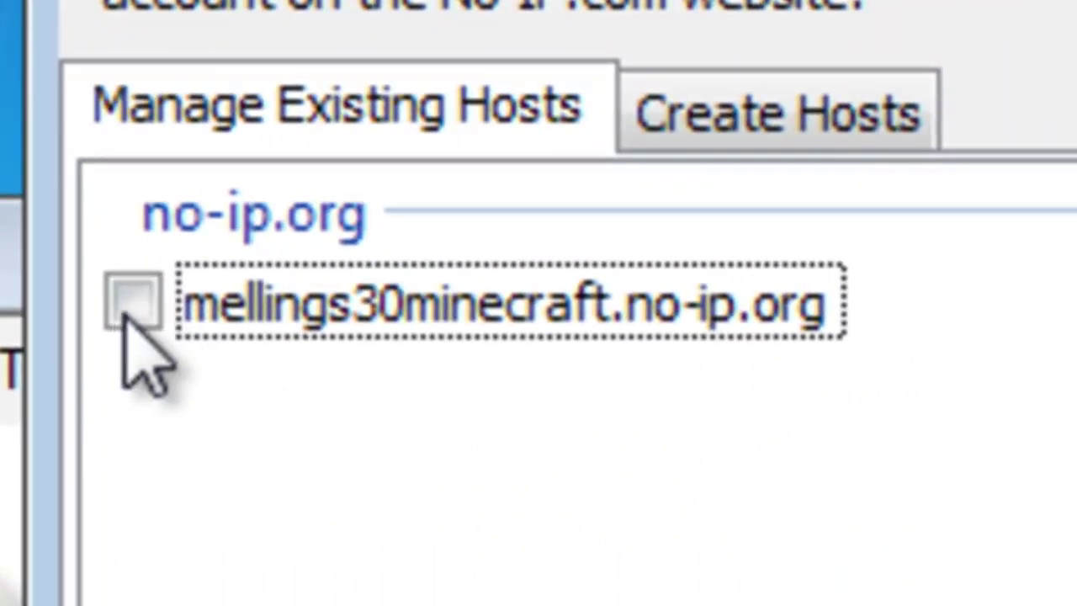
pyautogui.click(126, 313)
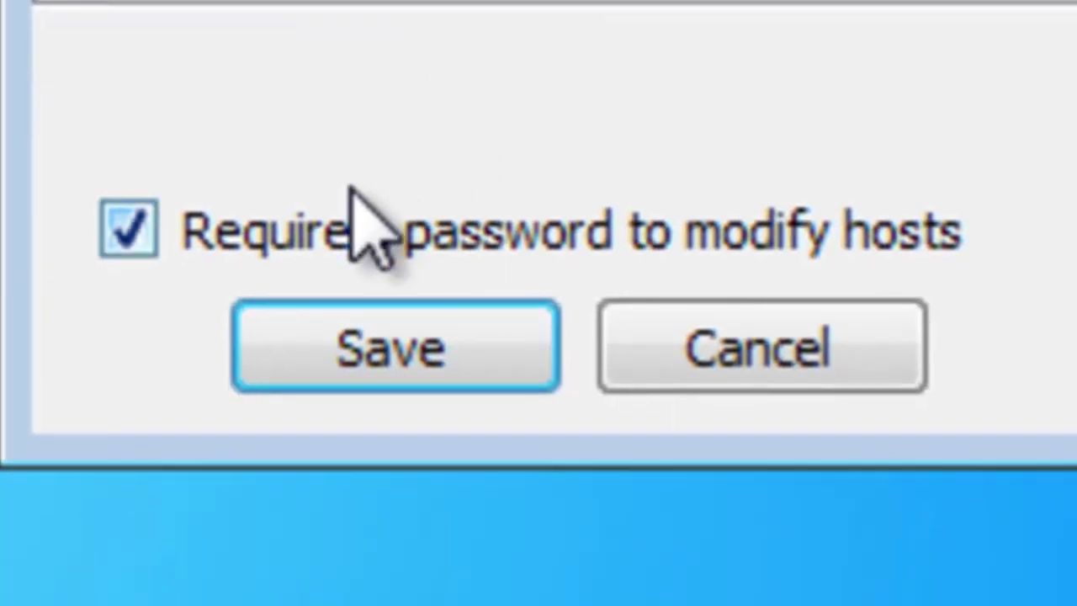
pyautogui.click(361, 228)
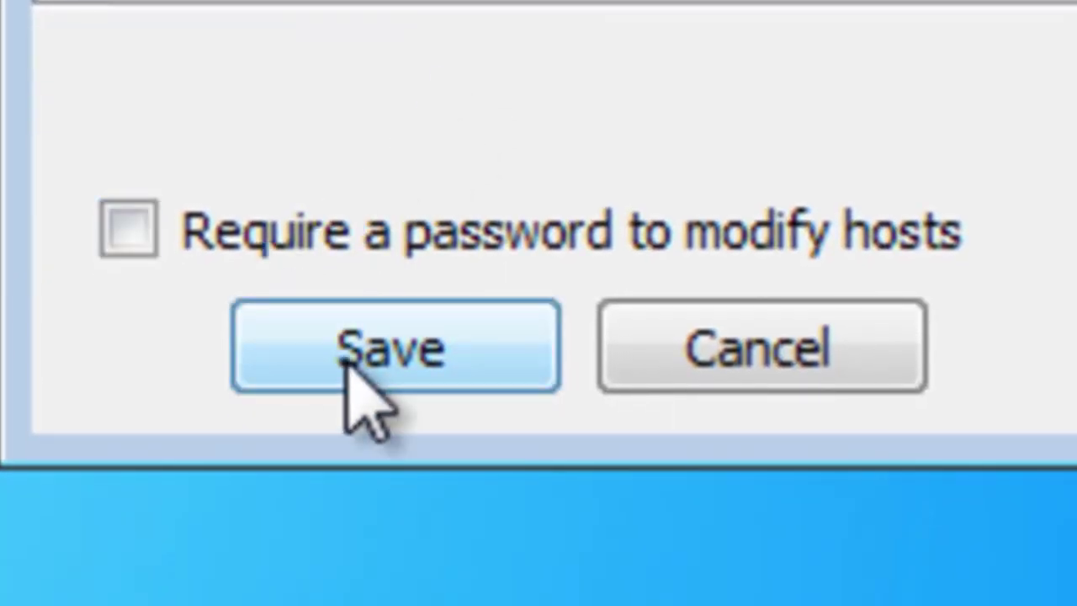
pyautogui.click(402, 357)
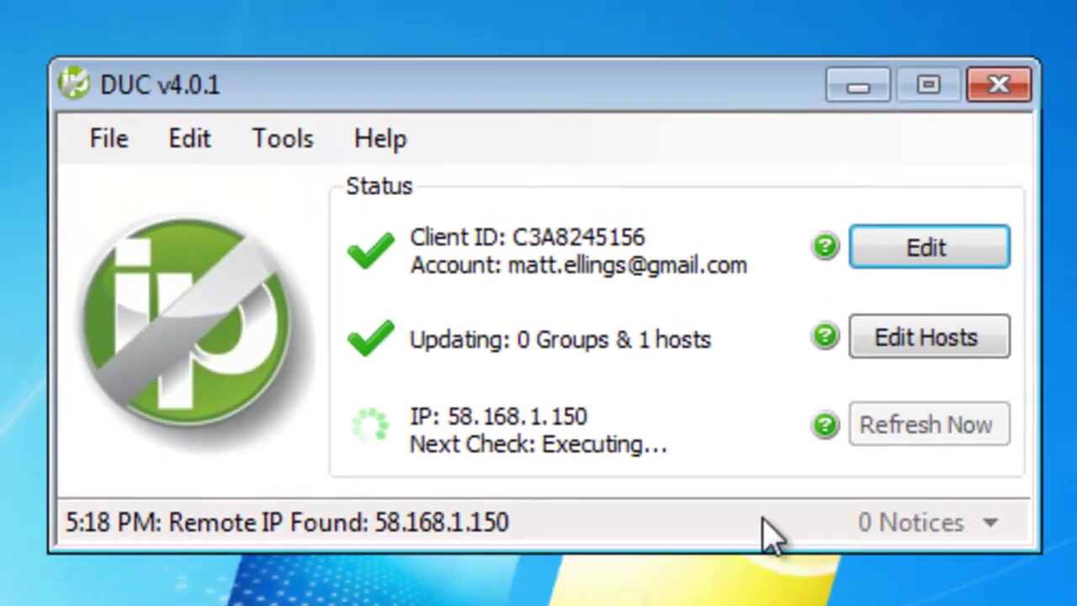
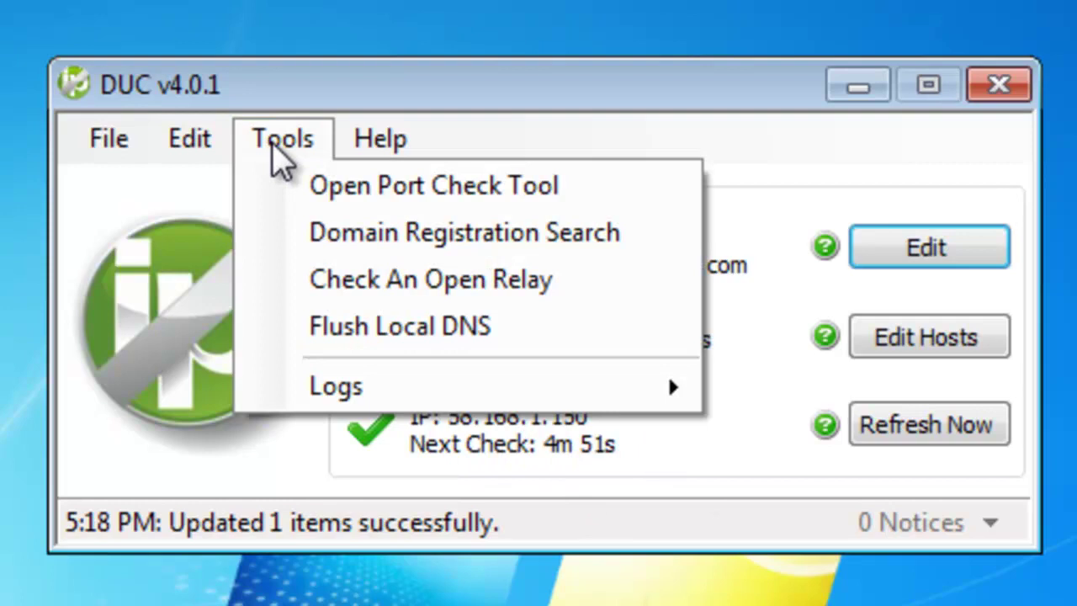
# Run the Open Port Check Tool, close its page and the DUC client, then launch Chrome
pyautogui.click(409, 187)
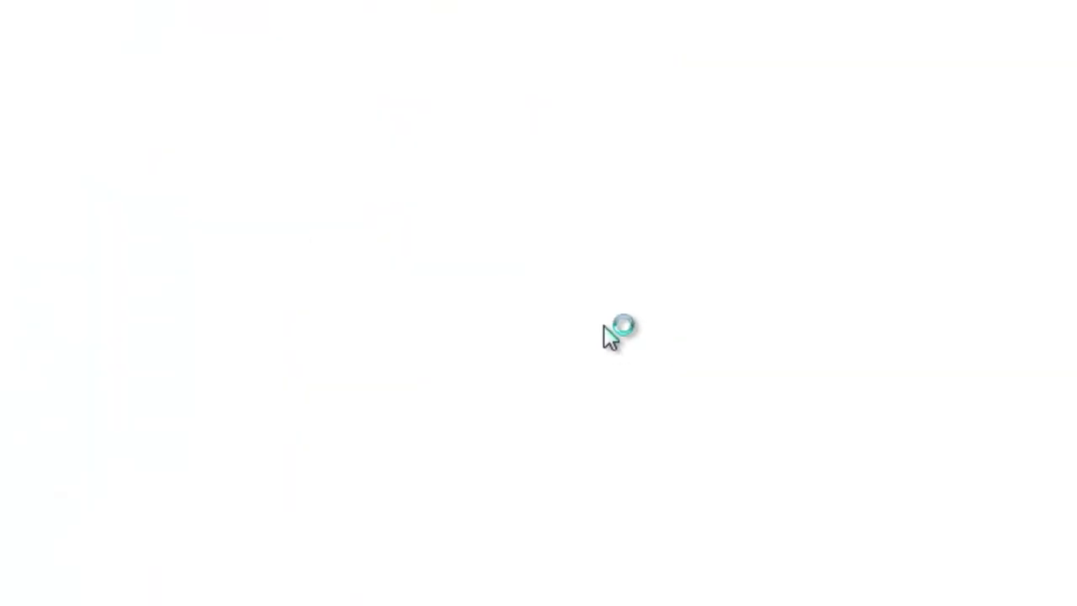
pyautogui.click(1058, 7)
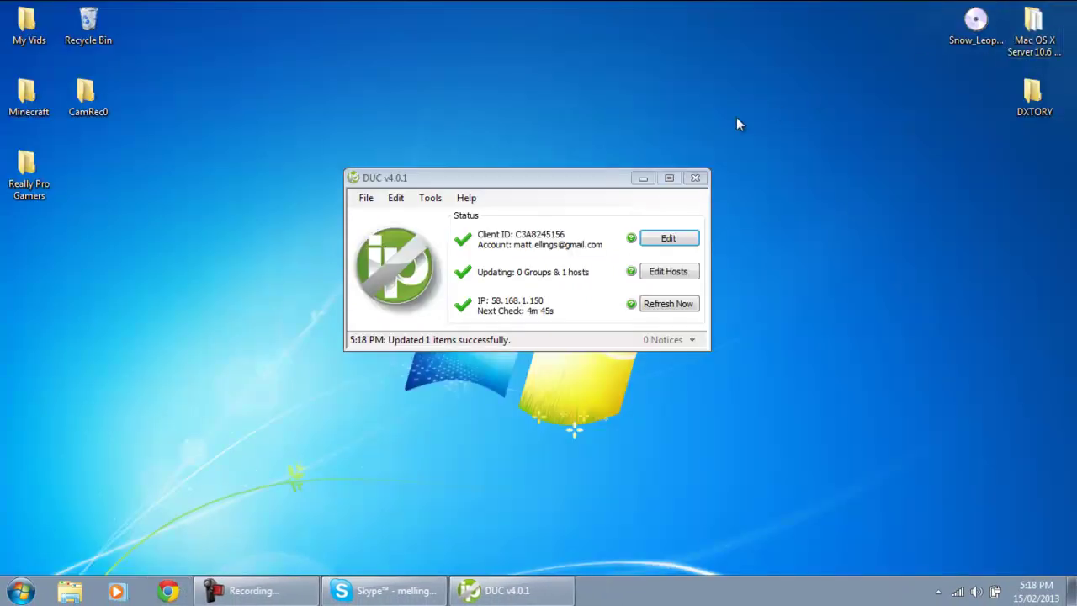
pyautogui.click(366, 198)
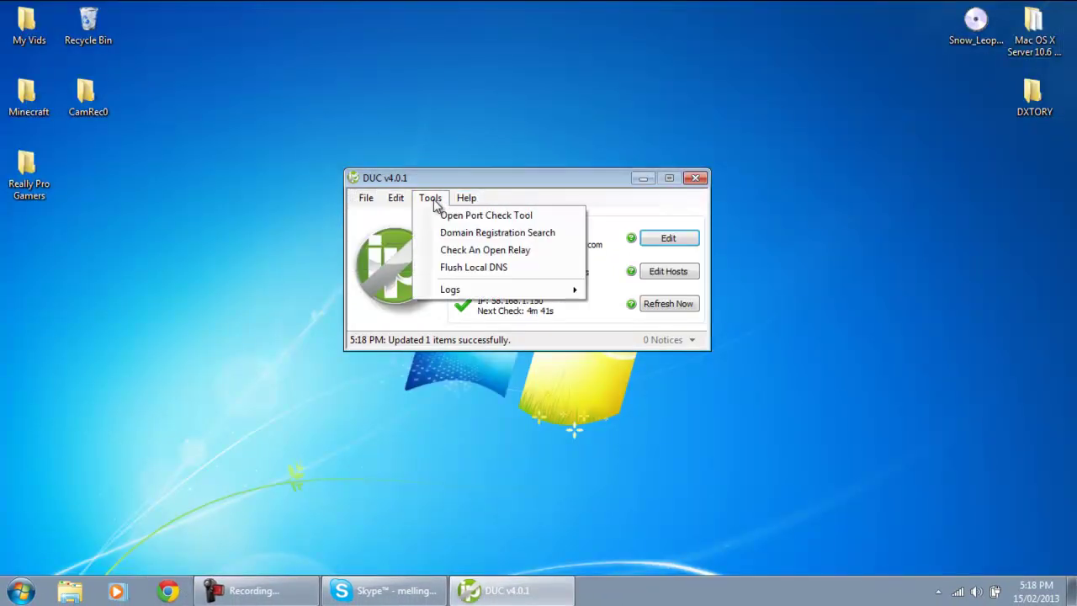
pyautogui.click(661, 193)
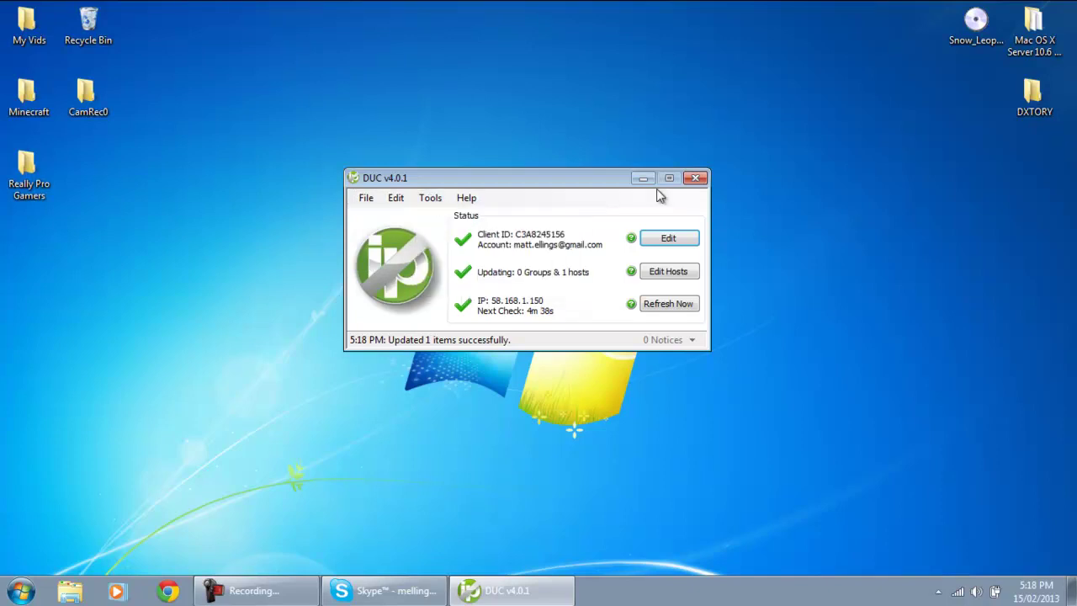
pyautogui.click(695, 177)
pyautogui.click(165, 589)
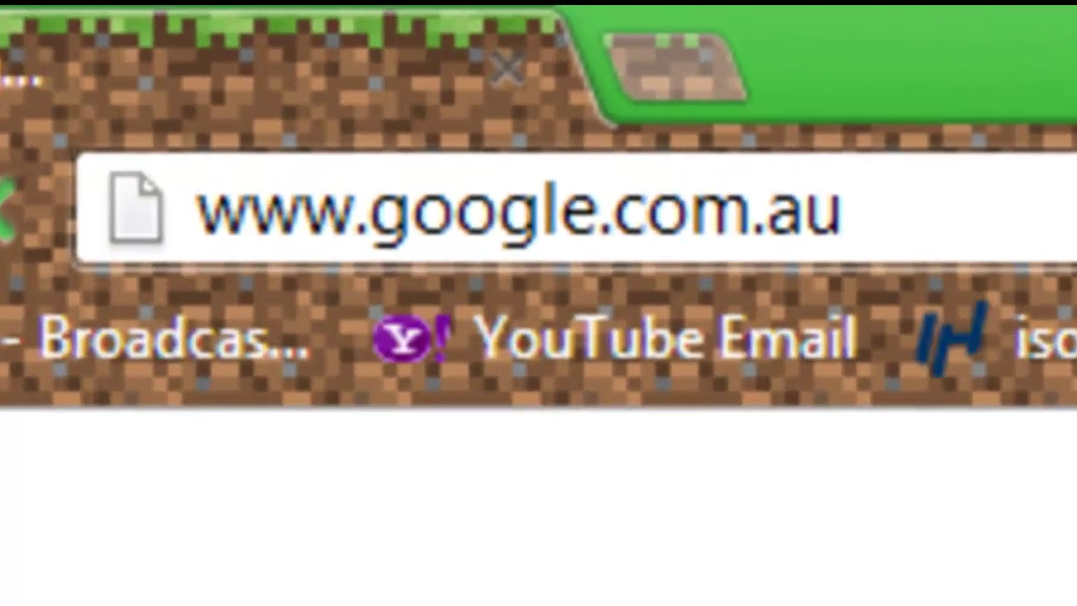
pyautogui.hotkey('ctrl', 'l')
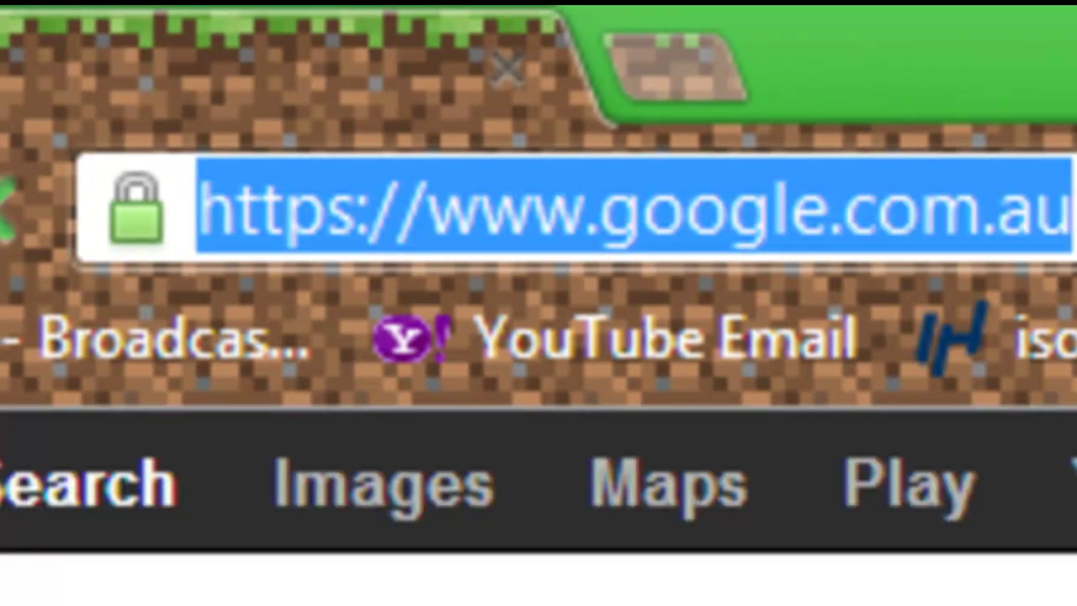
pyautogui.write('www.ni')
pyautogui.press('BackSpace')
pyautogui.write('o')
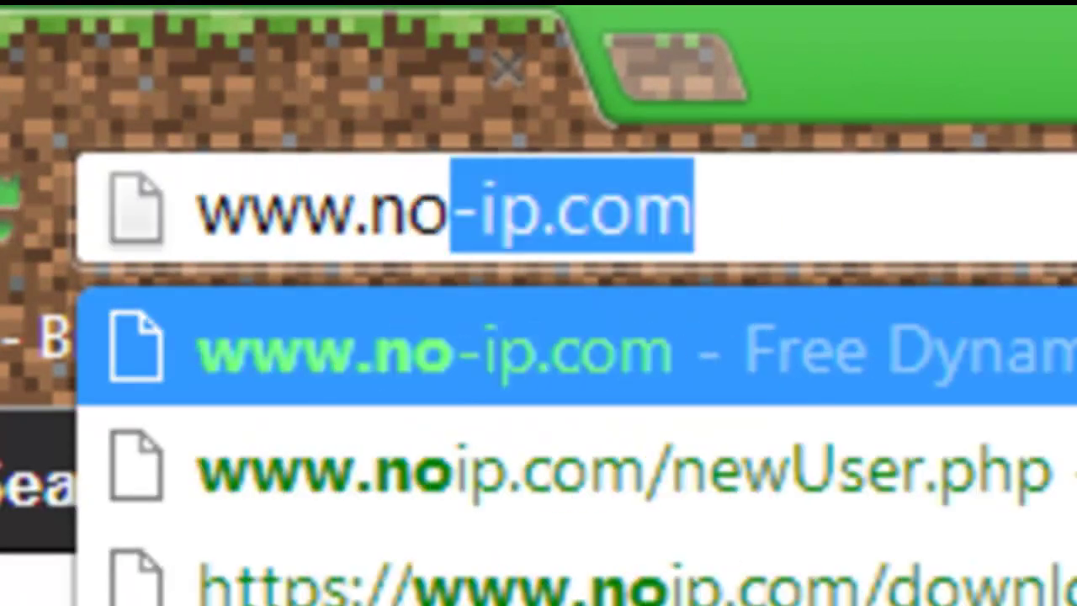
pyautogui.write('-ip.com')
pyautogui.press('Return')
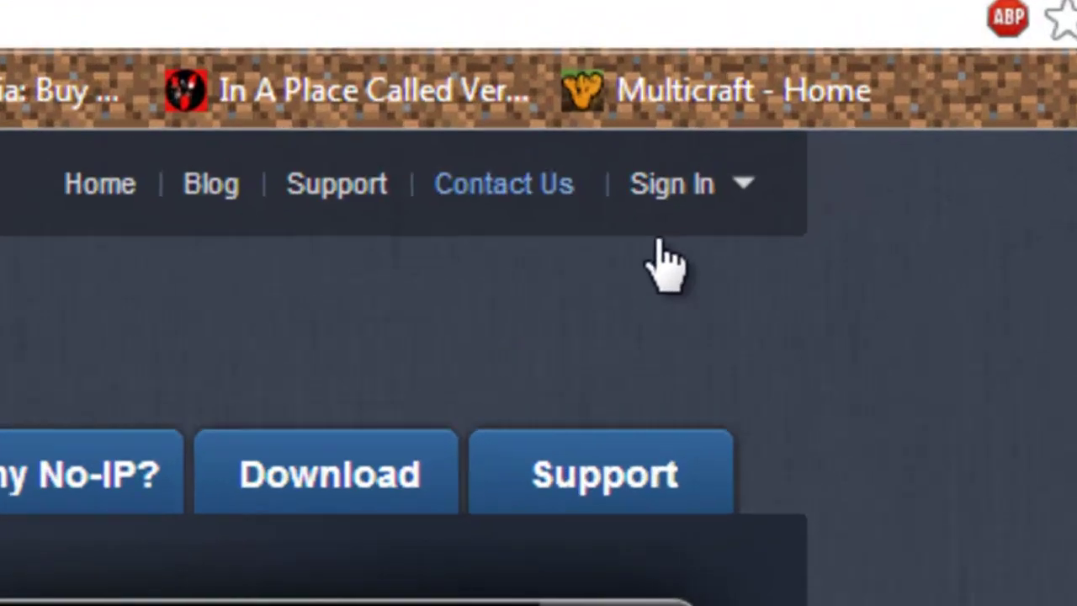
pyautogui.click(875, 92)
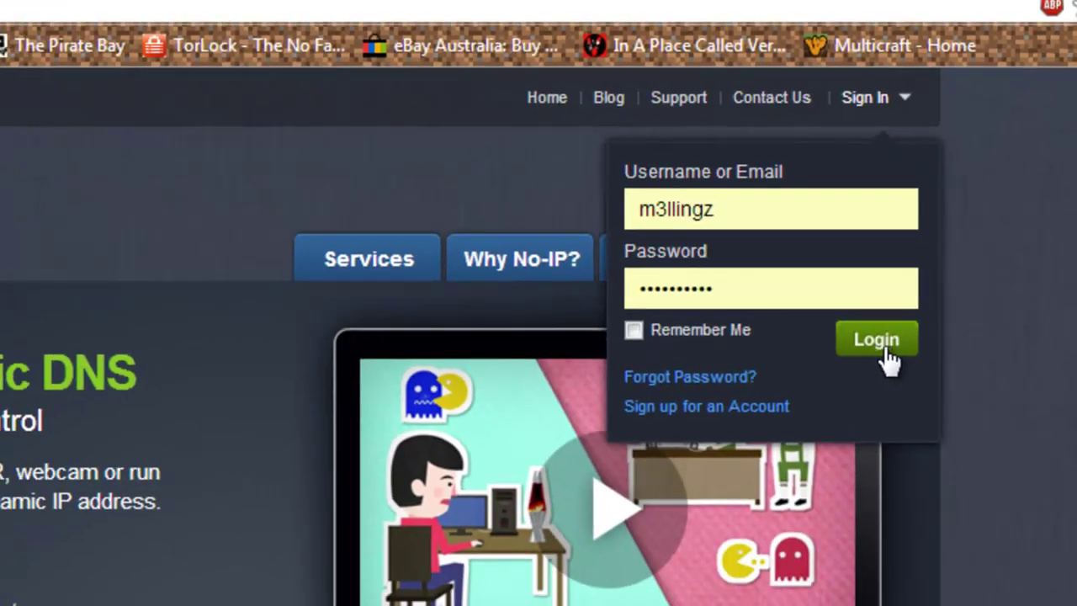
pyautogui.click(879, 341)
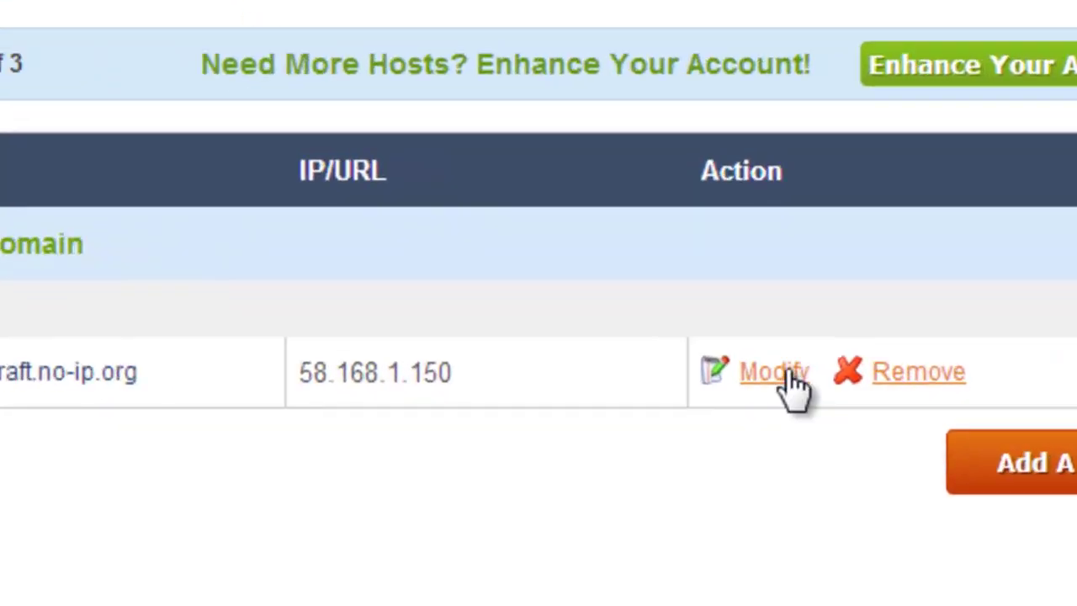
pyautogui.click(778, 375)
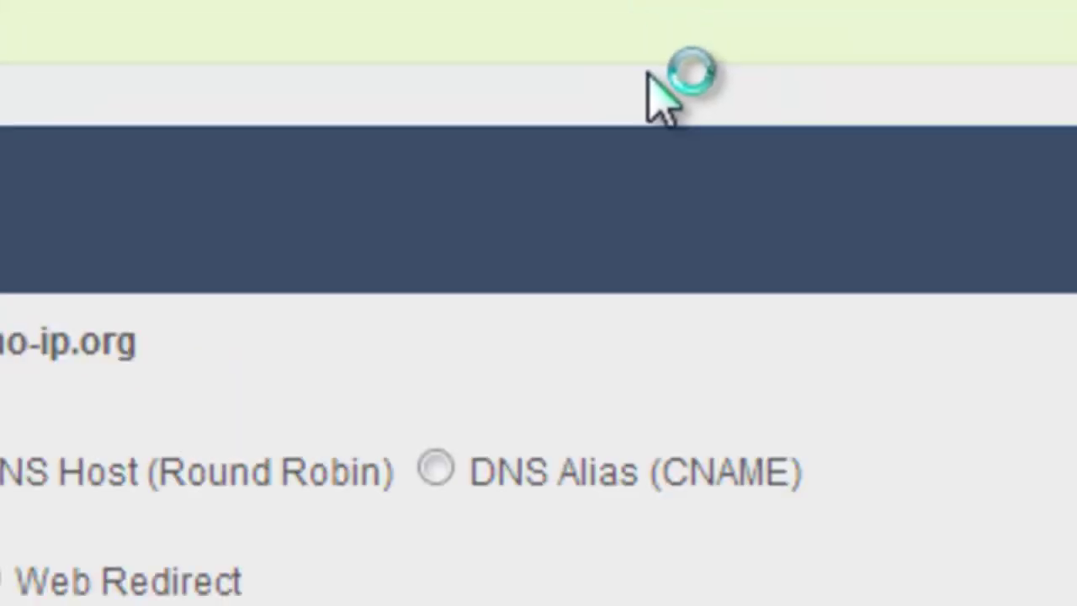
pyautogui.scroll(-2, 524, 378)
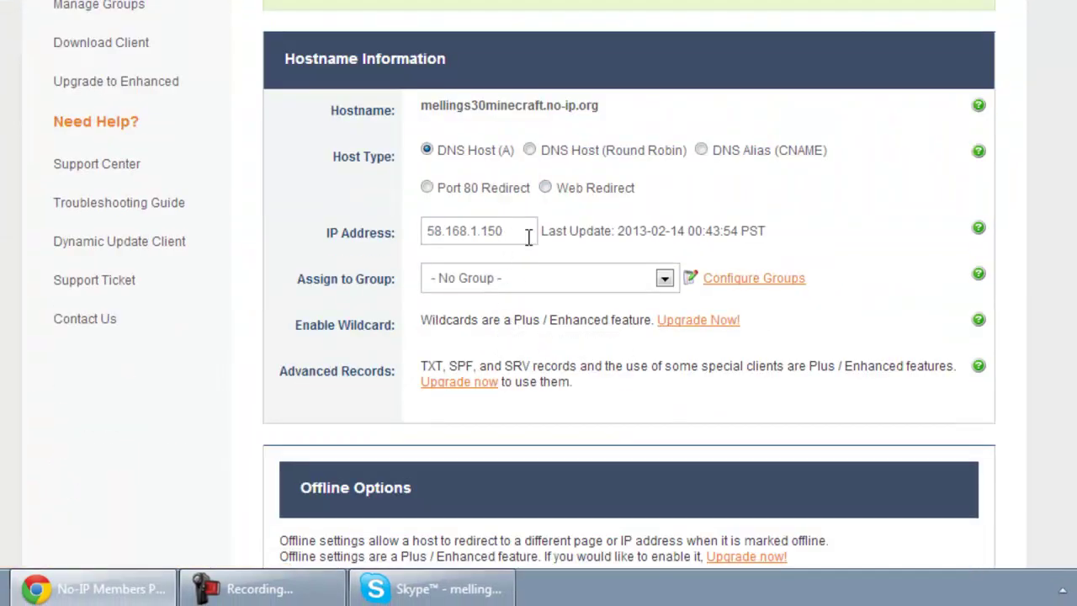
pyautogui.moveTo(529, 235); pyautogui.dragTo(343, 238)
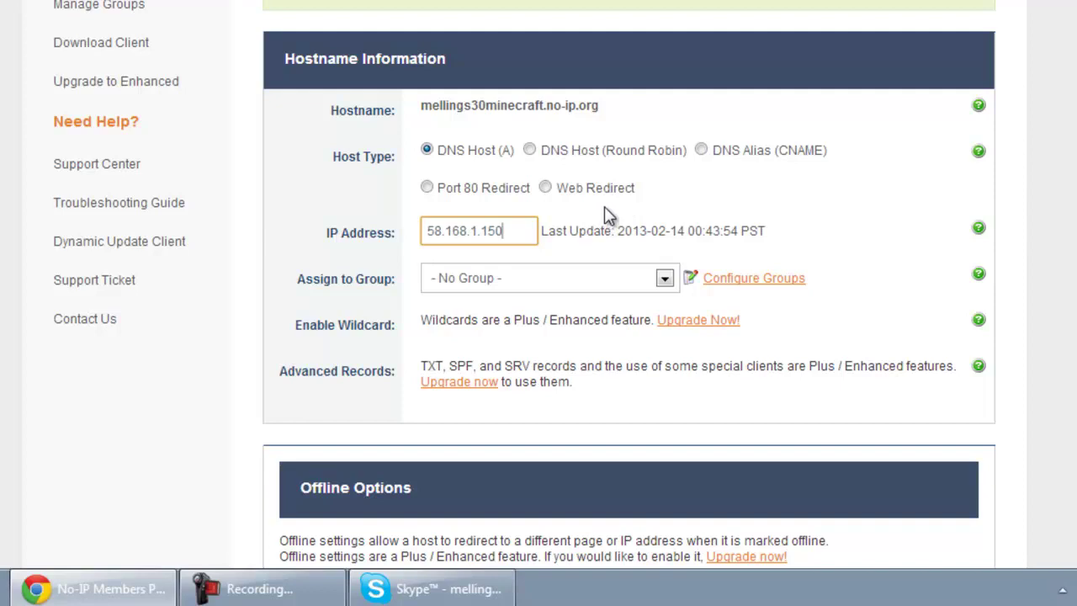
pyautogui.press('super+r')
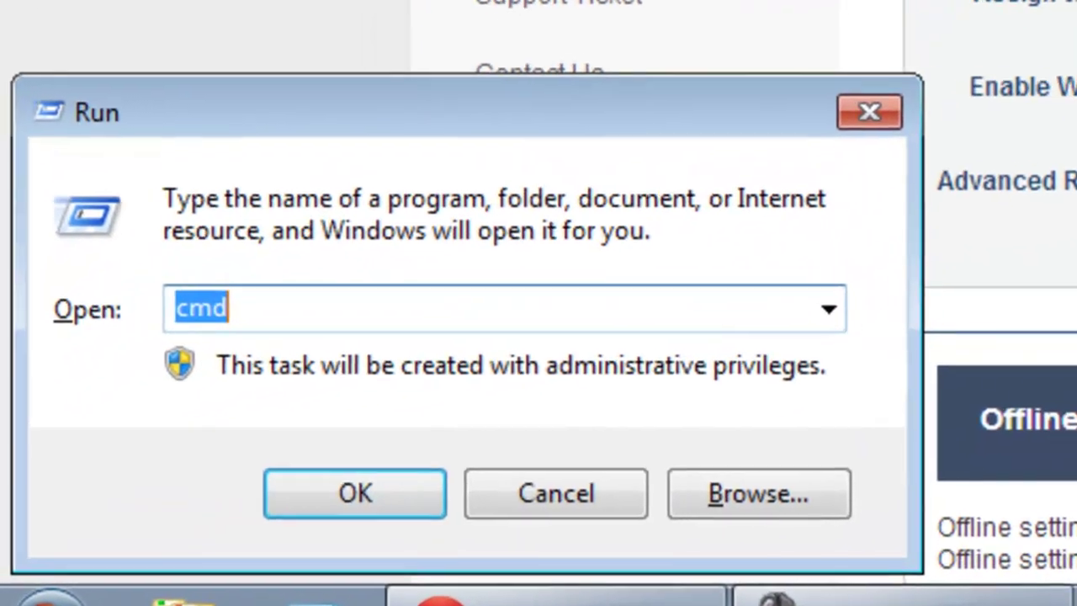
pyautogui.press('Return')
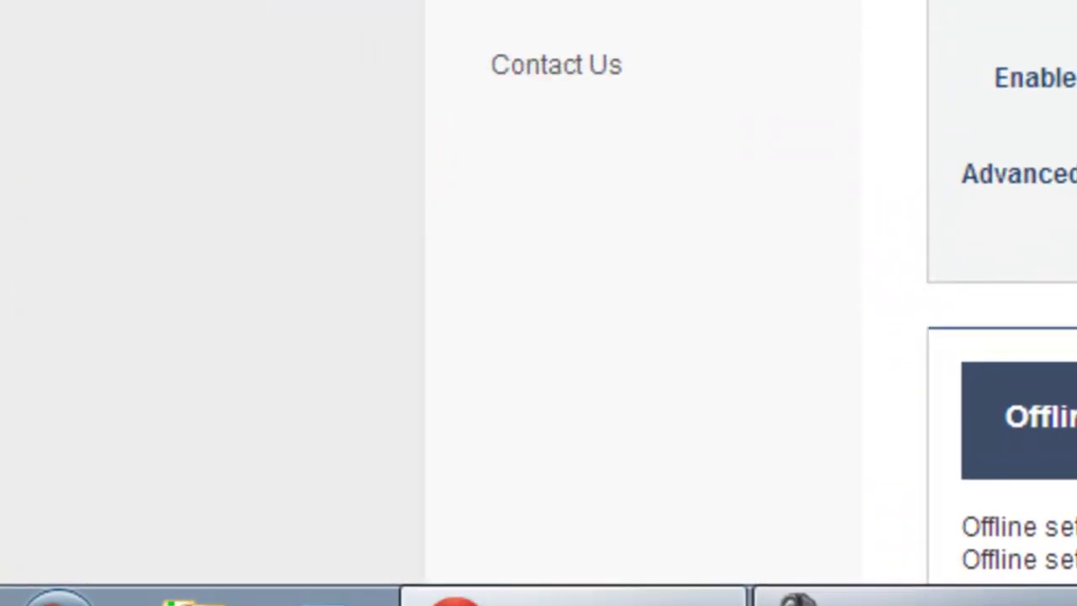
# Run cmd from the Windows Run dialog to start an administrator Command Prompt
pyautogui.press('super+r')
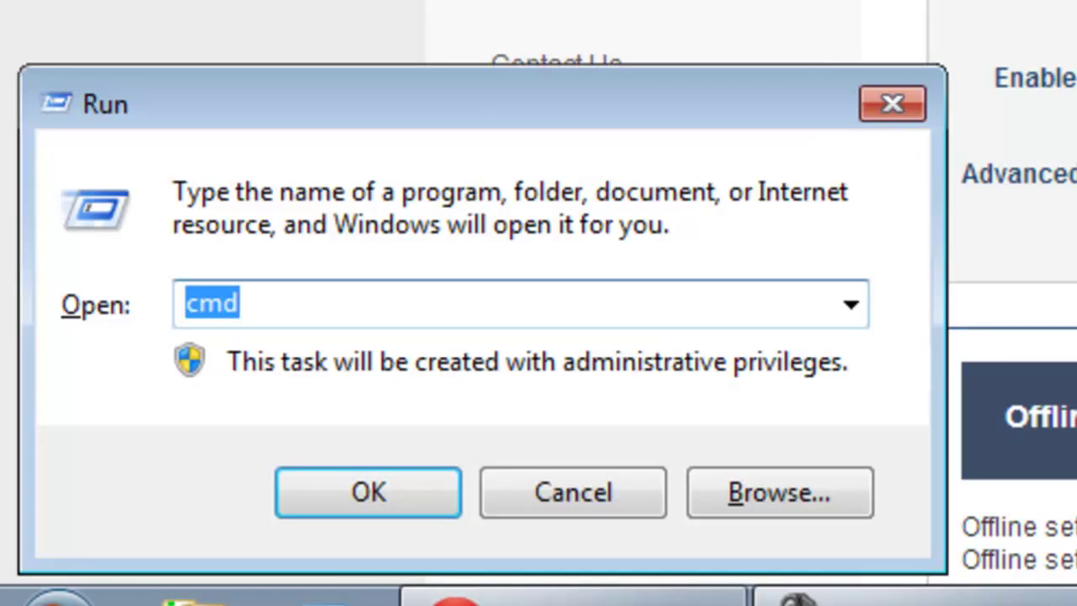
pyautogui.write('c')
pyautogui.press('BackSpace')
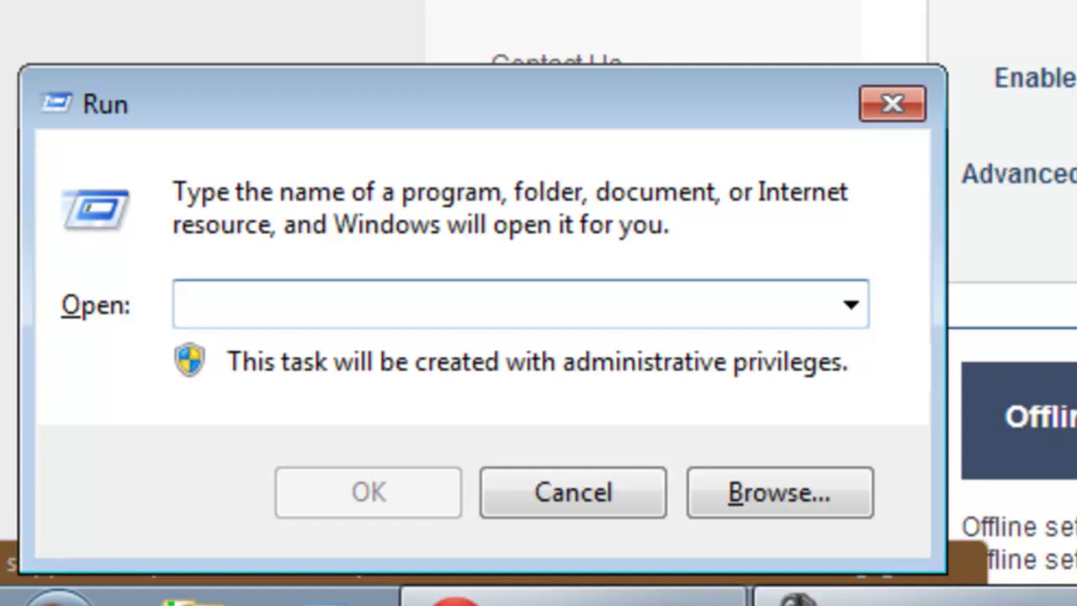
pyautogui.click(850, 305)
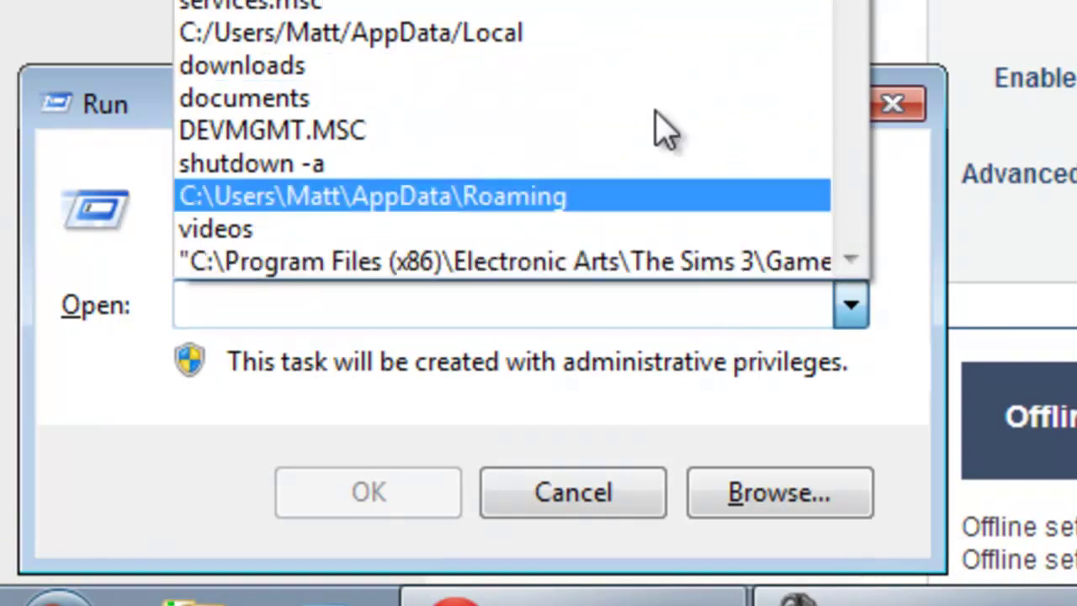
pyautogui.click(433, 311)
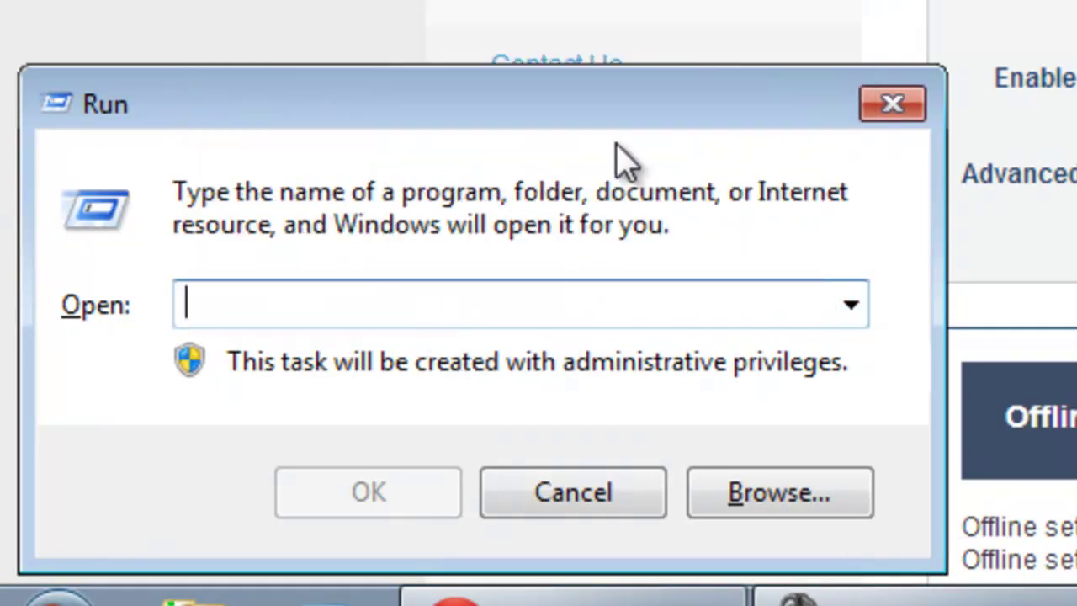
pyautogui.write('cmd')
pyautogui.press('Return')
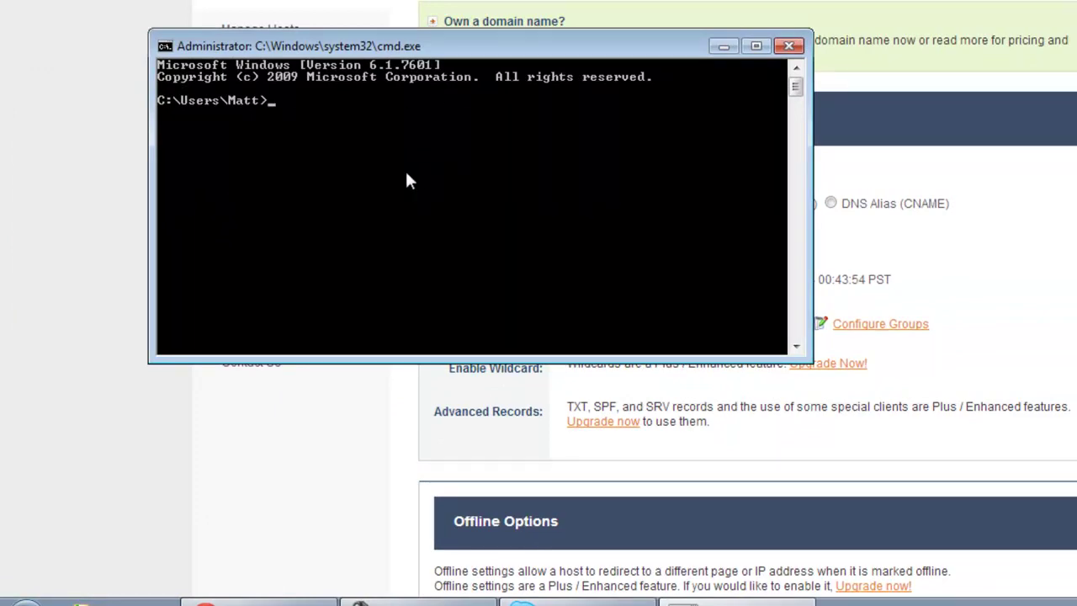
# Run ipconfig and confirm the Wireless Network Connection IPv4 address is 58.168.1.150
pyautogui.write('ipc')
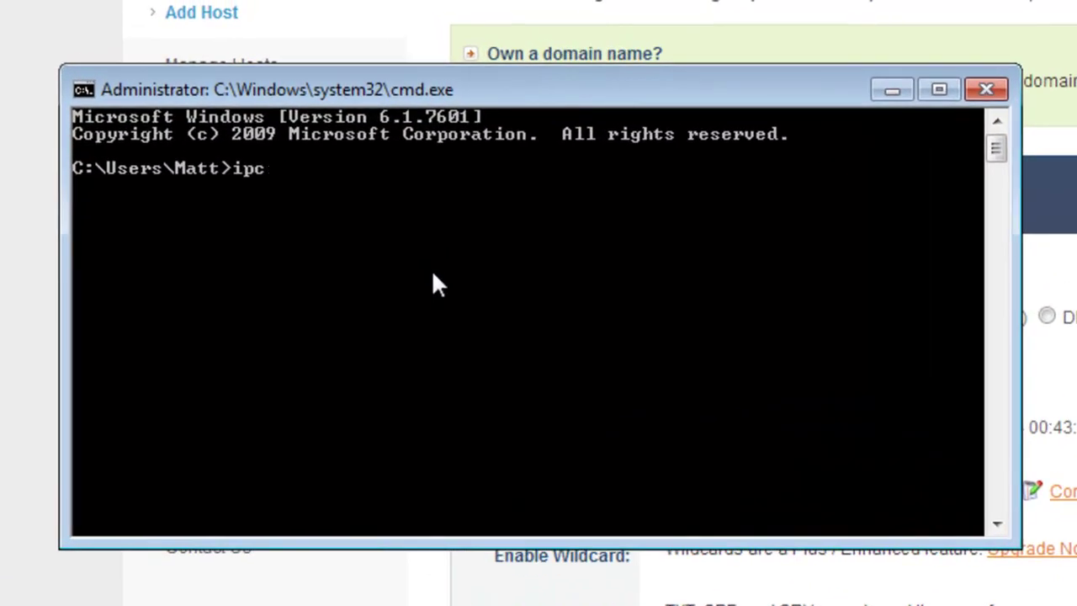
pyautogui.write('onfig')
pyautogui.press('Return')
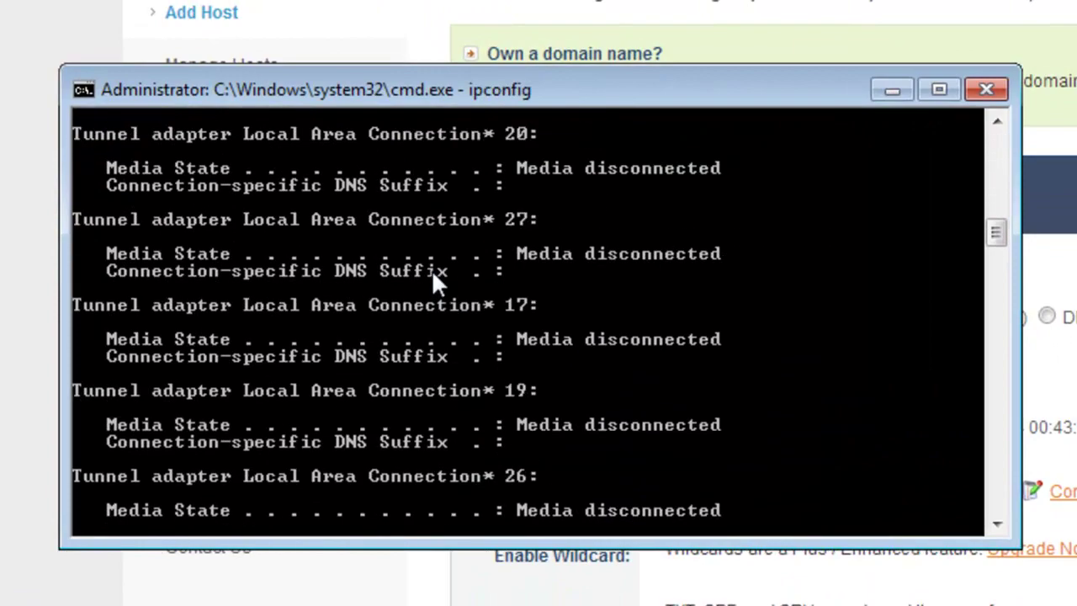
pyautogui.scroll(10, 546, 308)
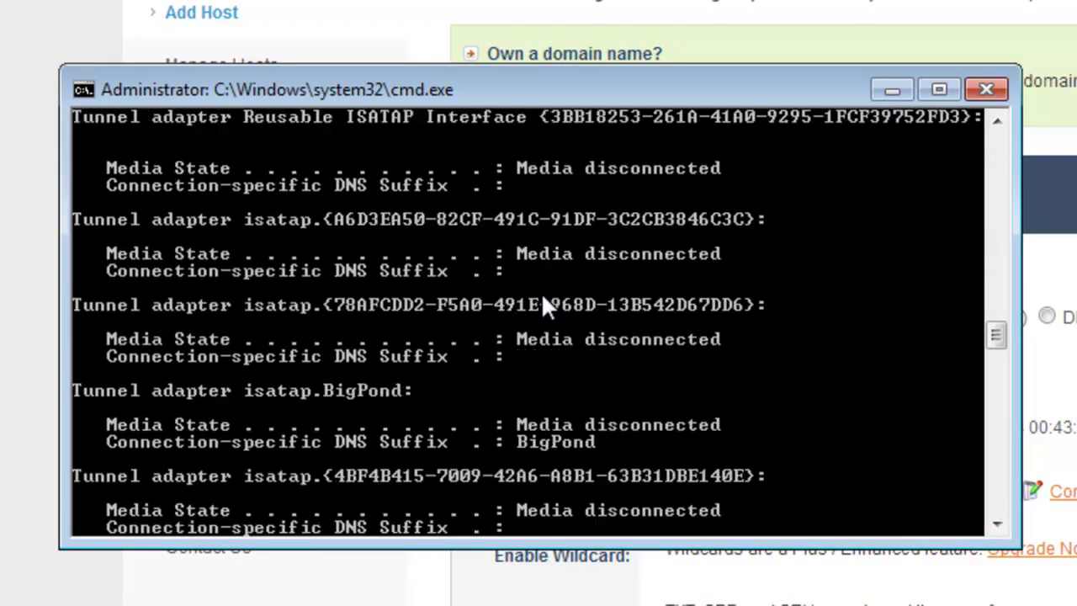
pyautogui.scroll(15, 544, 303)
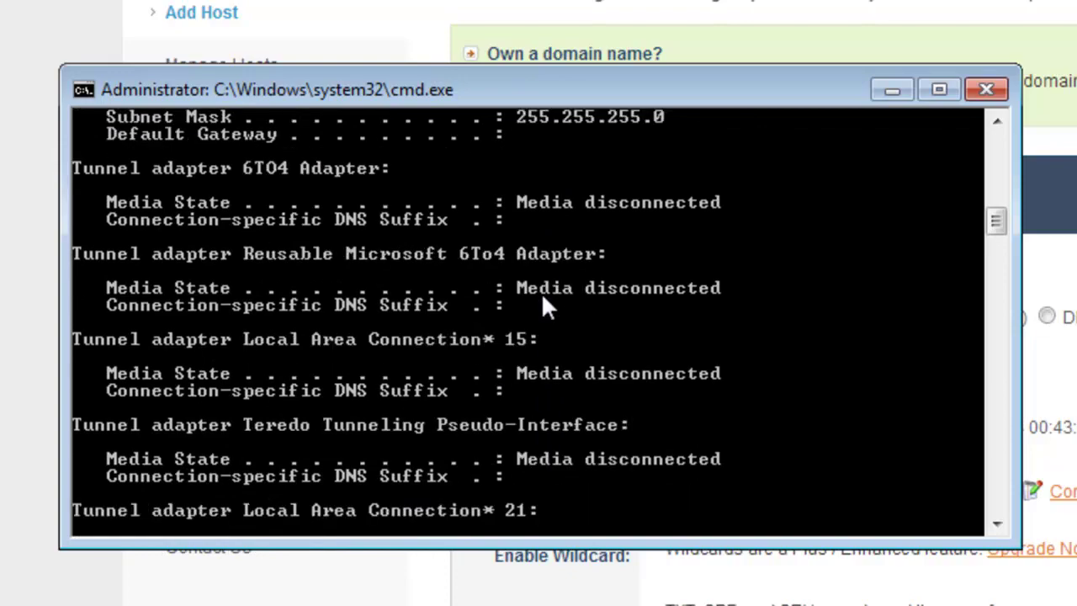
pyautogui.scroll(20, 542, 303)
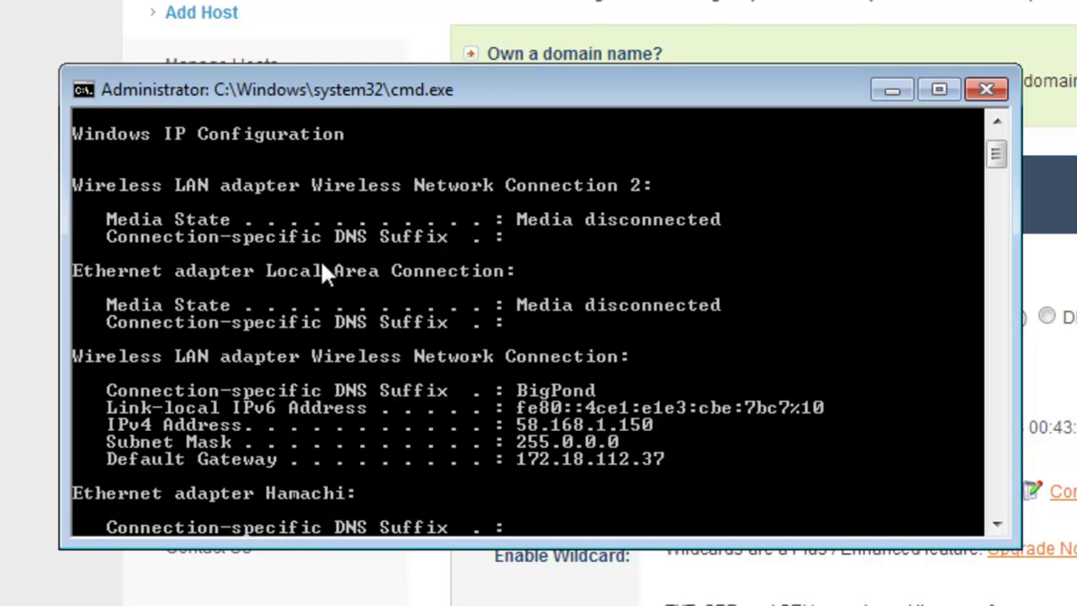
pyautogui.scroll(-2, 420, 362)
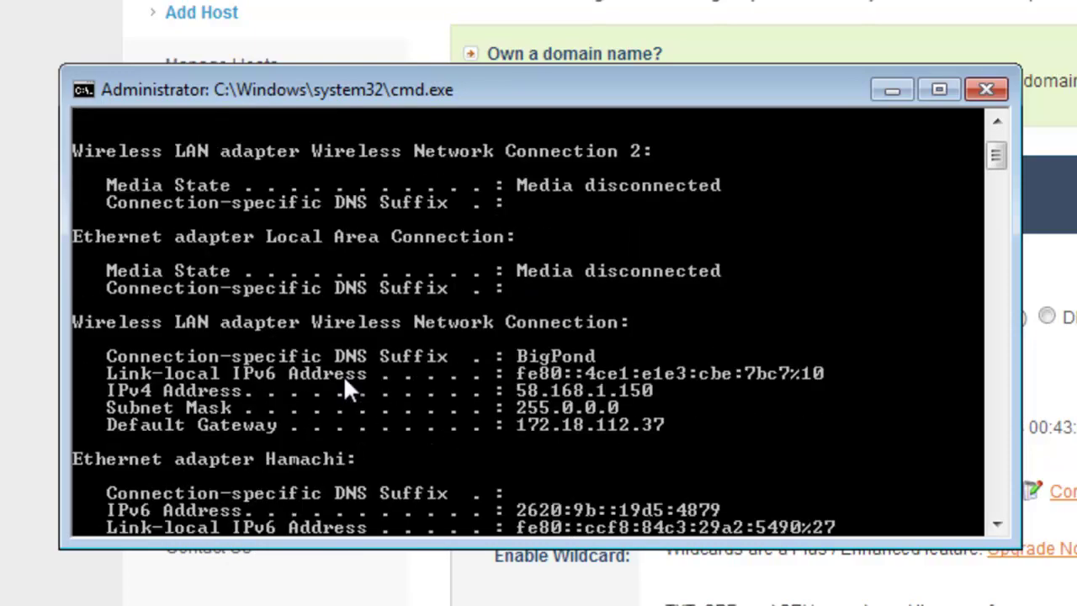
pyautogui.scroll(-3, 488, 425)
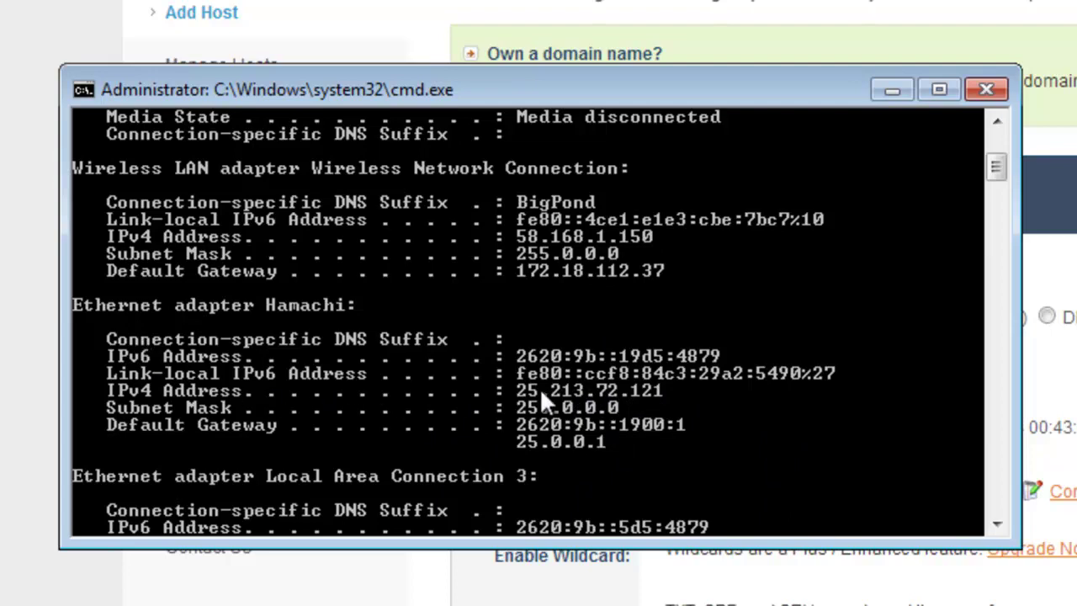
# Compare it with the No-IP host form's IP, then close Chrome and the Command Prompt
pyautogui.hotkey('alt', 'Tab')
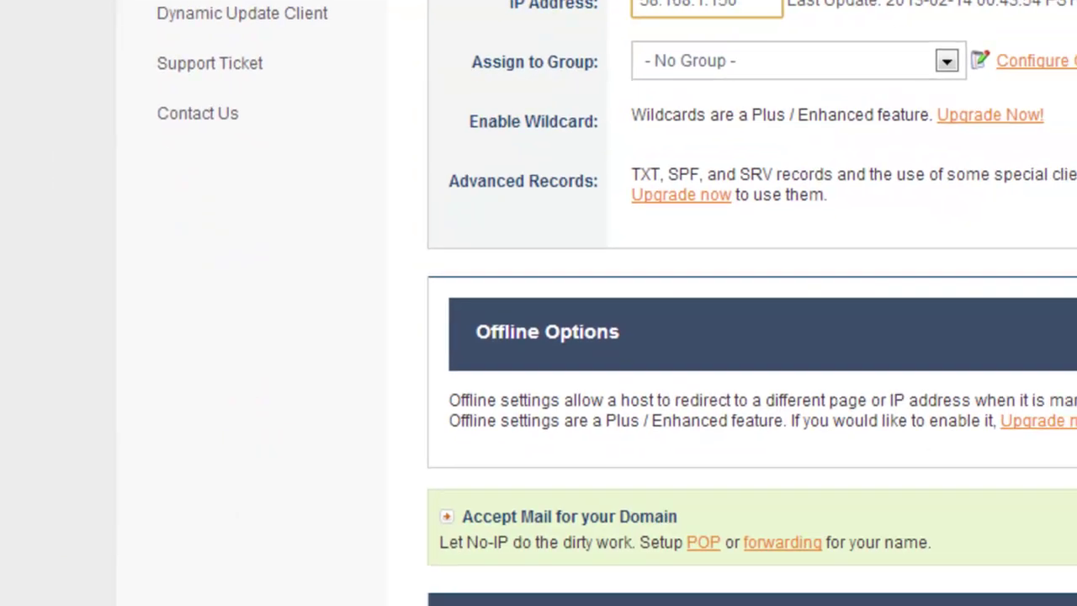
pyautogui.scroll(-4, 759, 378)
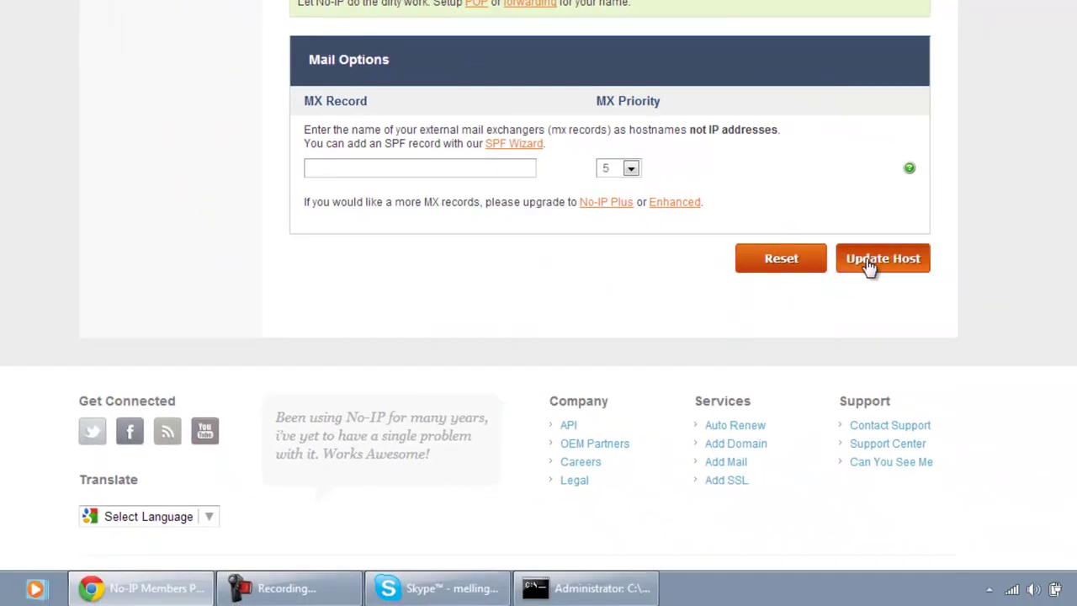
pyautogui.scroll(4, 867, 267)
pyautogui.scroll(5, 867, 268)
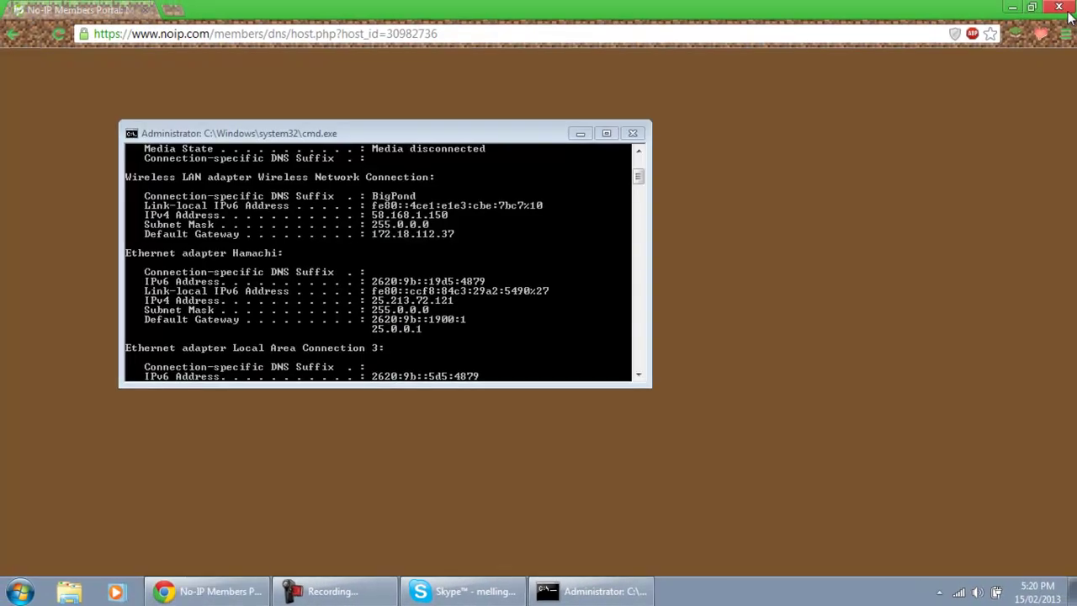
pyautogui.click(1062, 8)
pyautogui.click(632, 133)
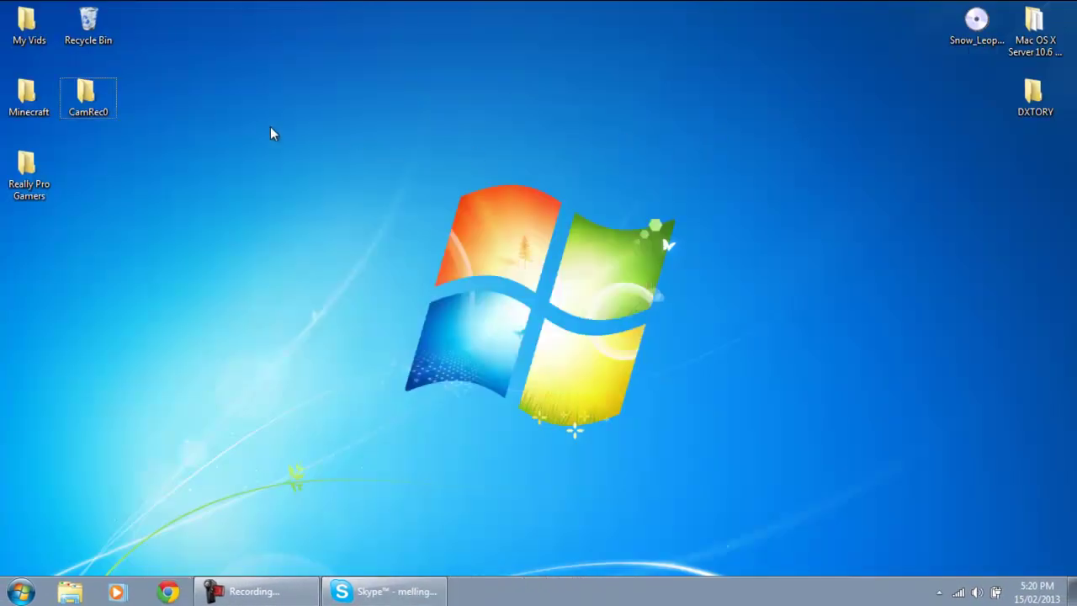
# Browse Minecraft > Frantic Fridays and open the server.properties file in Notepad
pyautogui.doubleClick(24, 97)
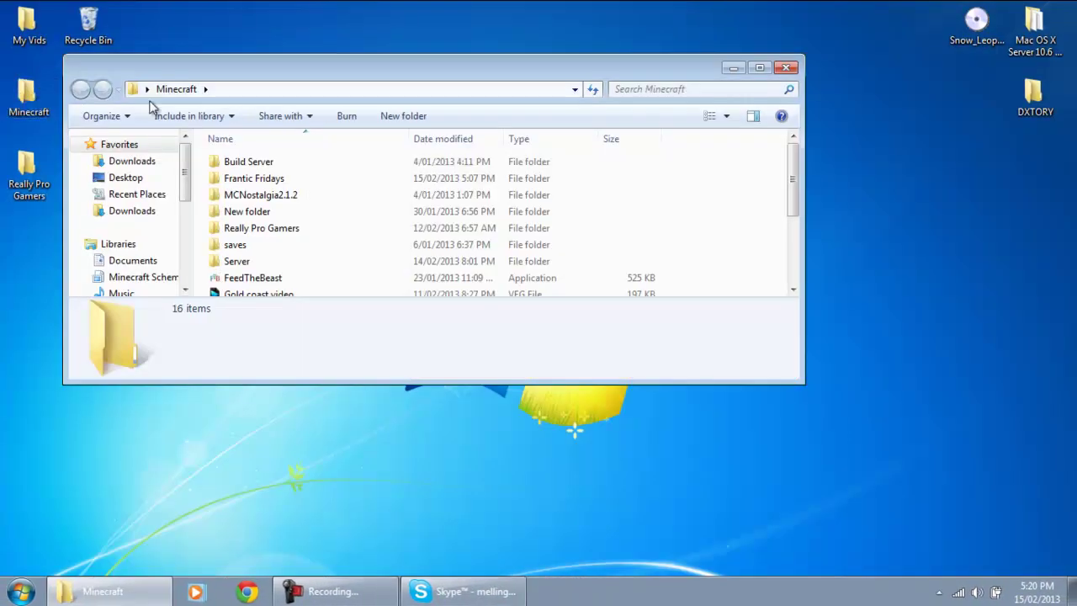
pyautogui.doubleClick(274, 262)
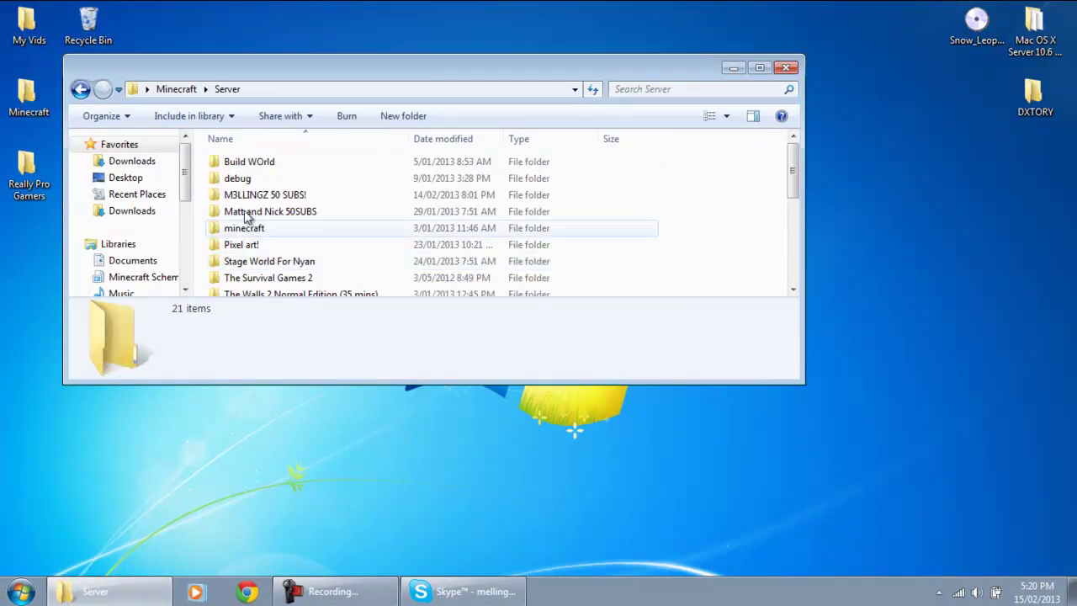
pyautogui.press('BackSpace')
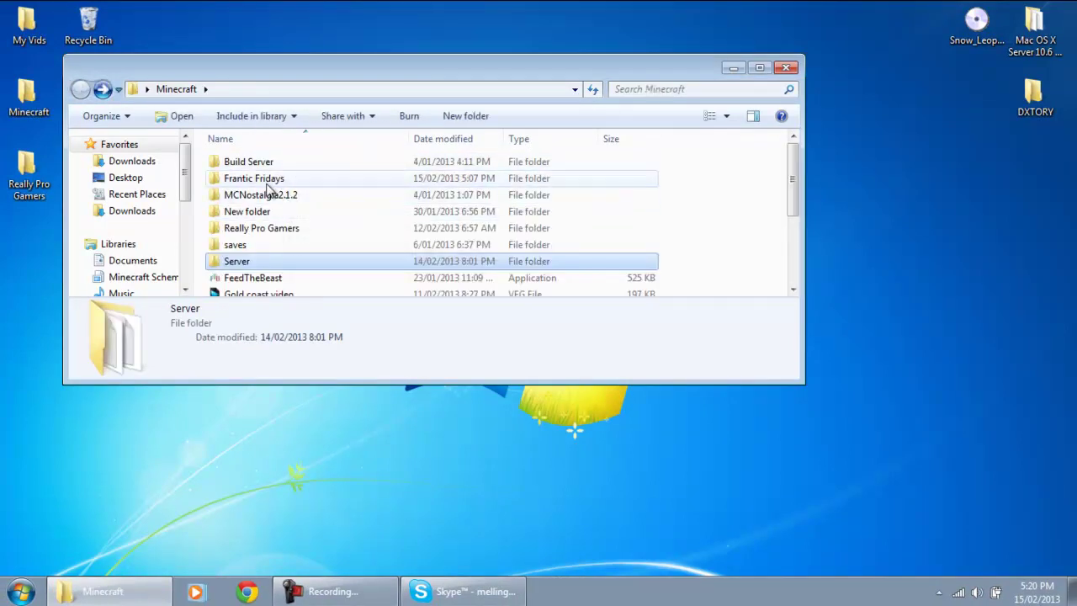
pyautogui.doubleClick(268, 178)
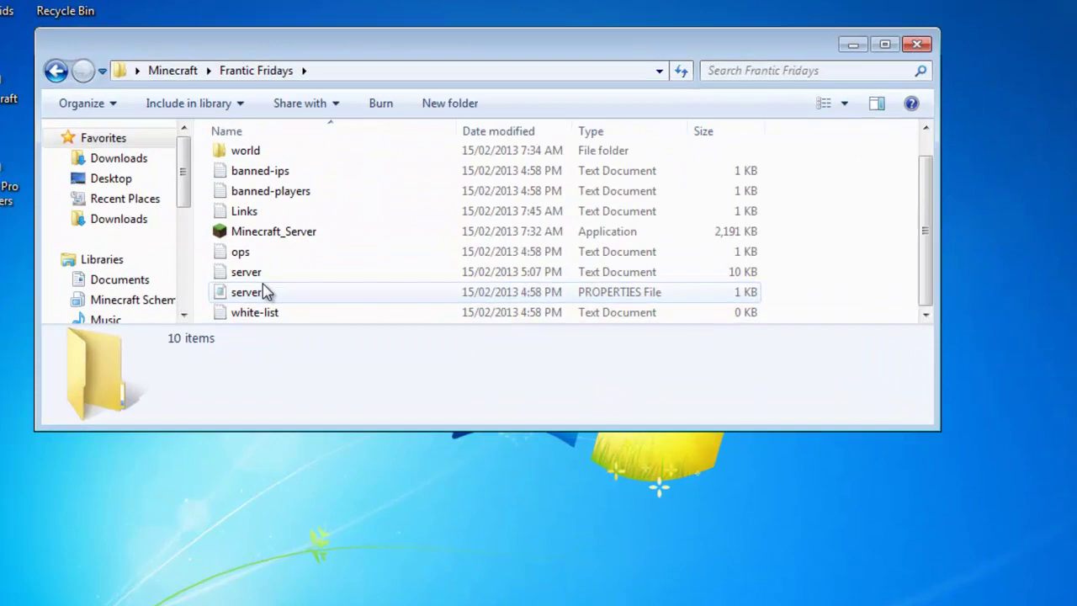
pyautogui.doubleClick(270, 271)
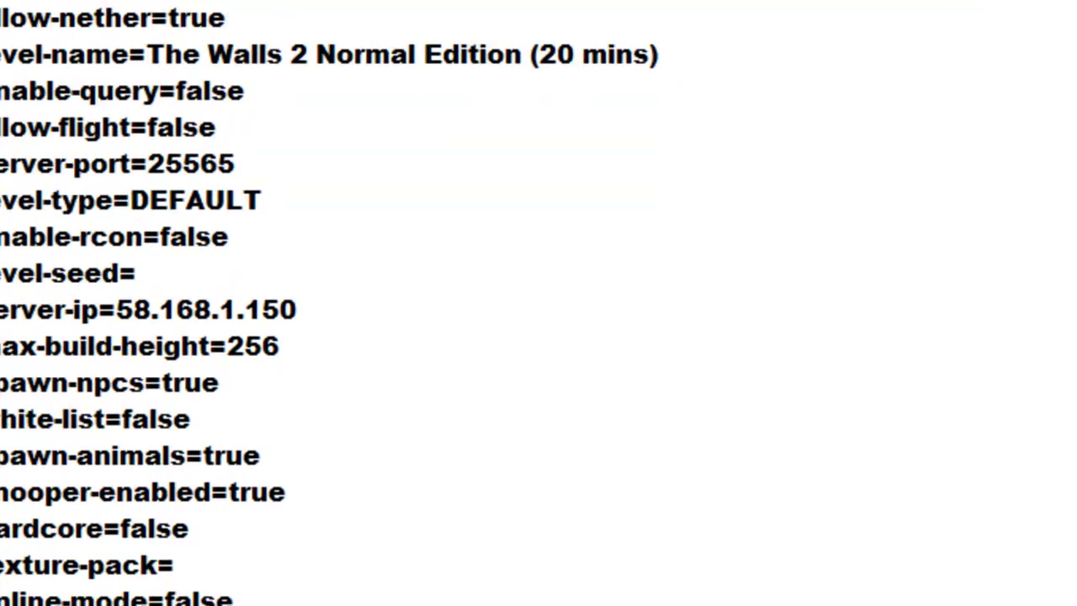
pyautogui.moveTo(304, 237); pyautogui.dragTo(124, 237)
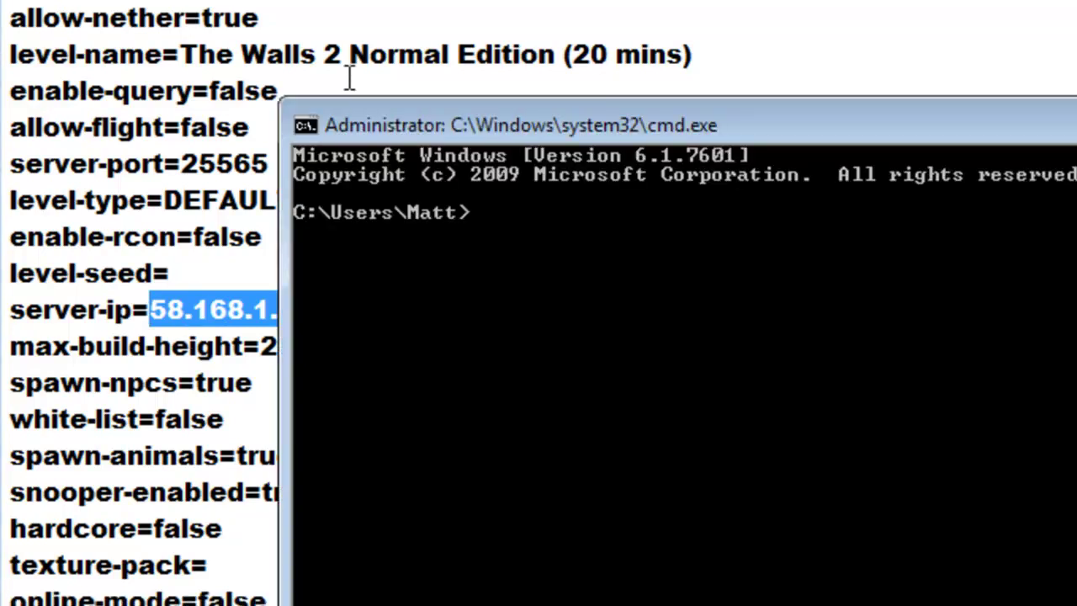
pyautogui.write('pconfig')
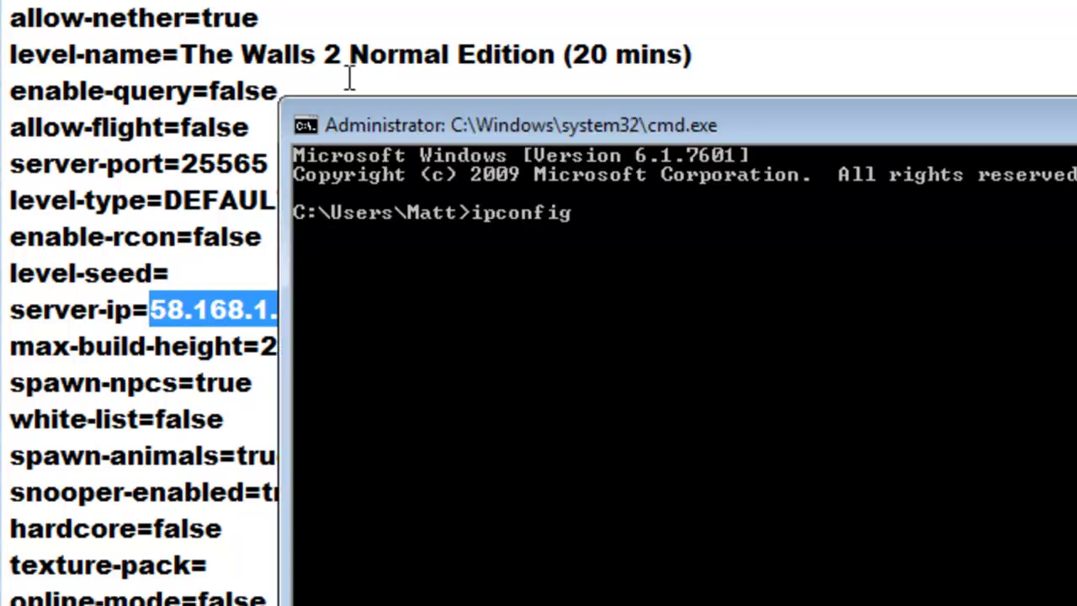
pyautogui.press('Return')
pyautogui.scroll(5, 598, 330)
pyautogui.scroll(10, 572, 286)
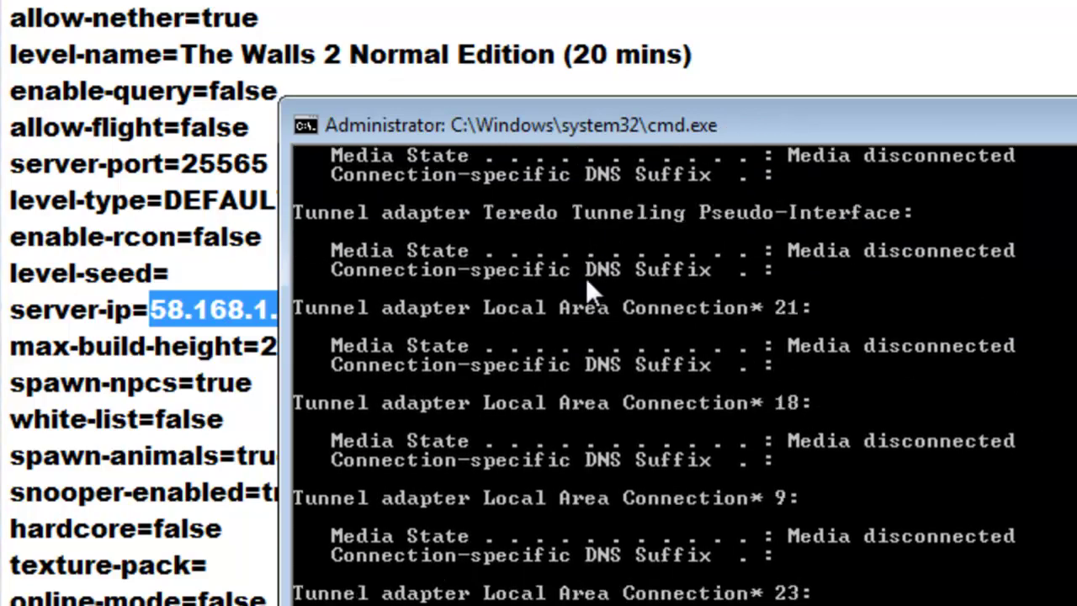
pyautogui.scroll(2, 439, 376)
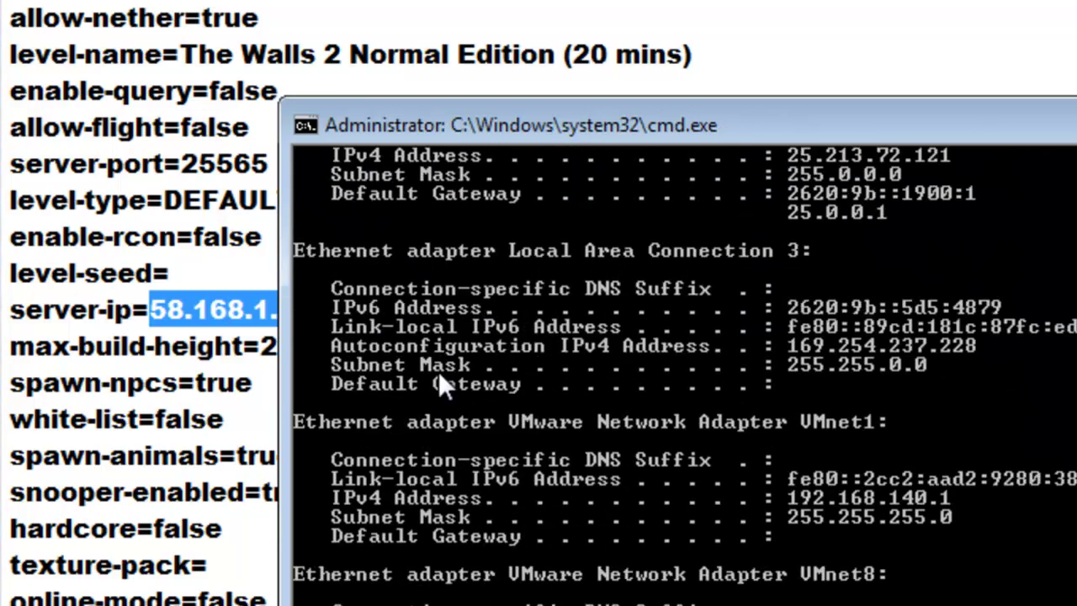
pyautogui.scroll(10, 387, 278)
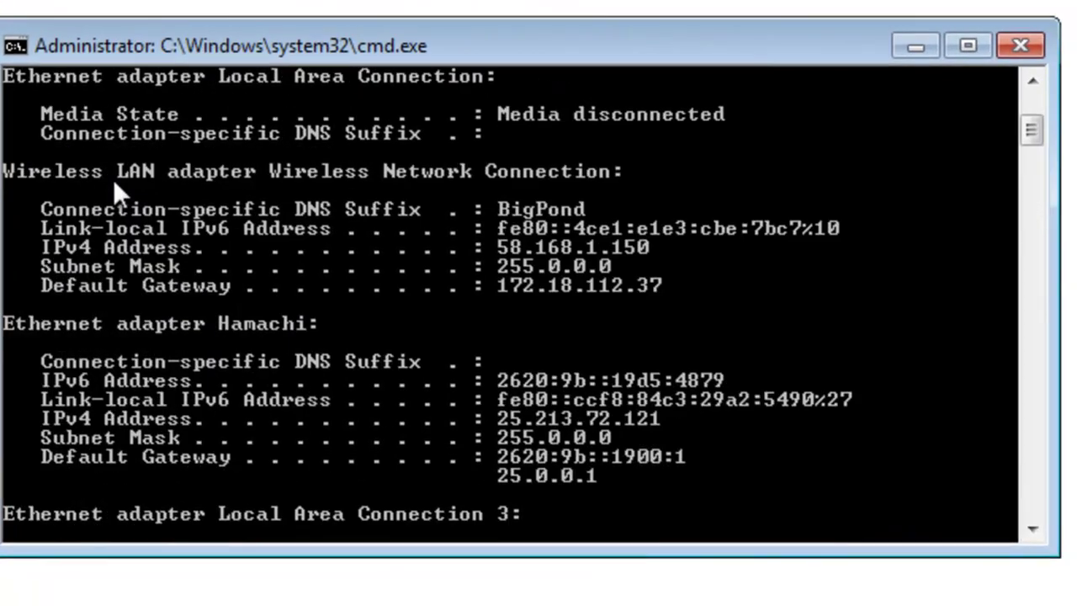
pyautogui.scroll(-2, 135, 202)
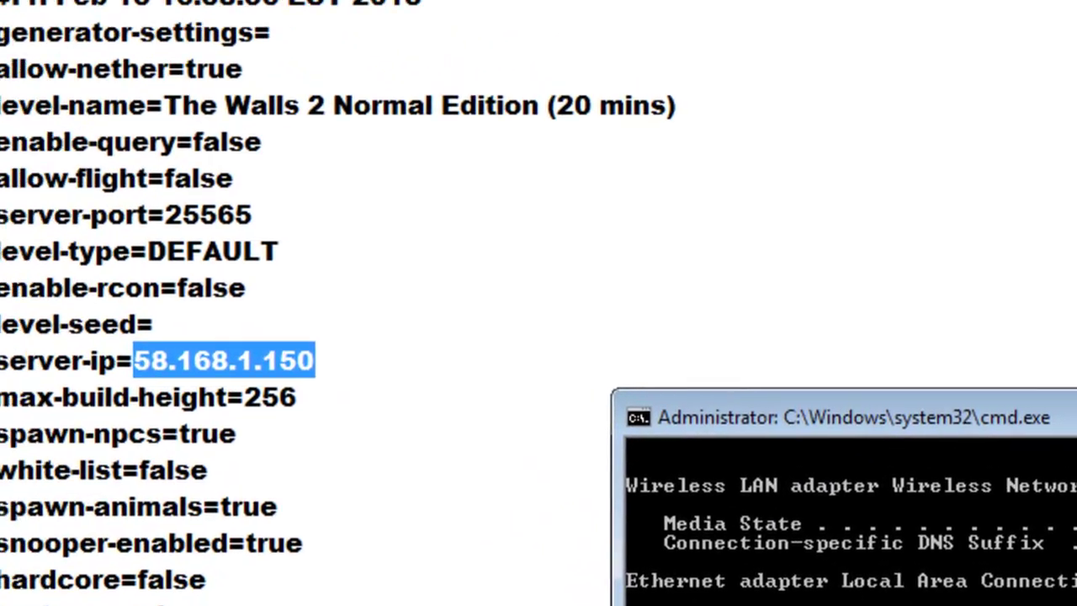
pyautogui.click(278, 368)
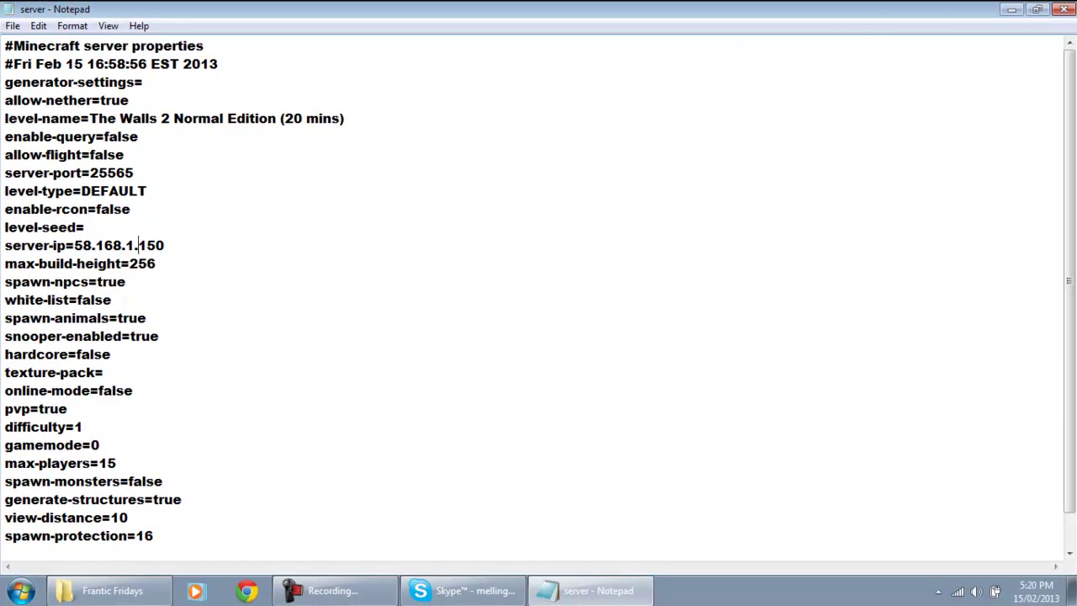
# Close the server.properties Notepad window and the Frantic Fridays folder window
pyautogui.click(1012, 9)
pyautogui.click(620, 591)
pyautogui.click(1065, 8)
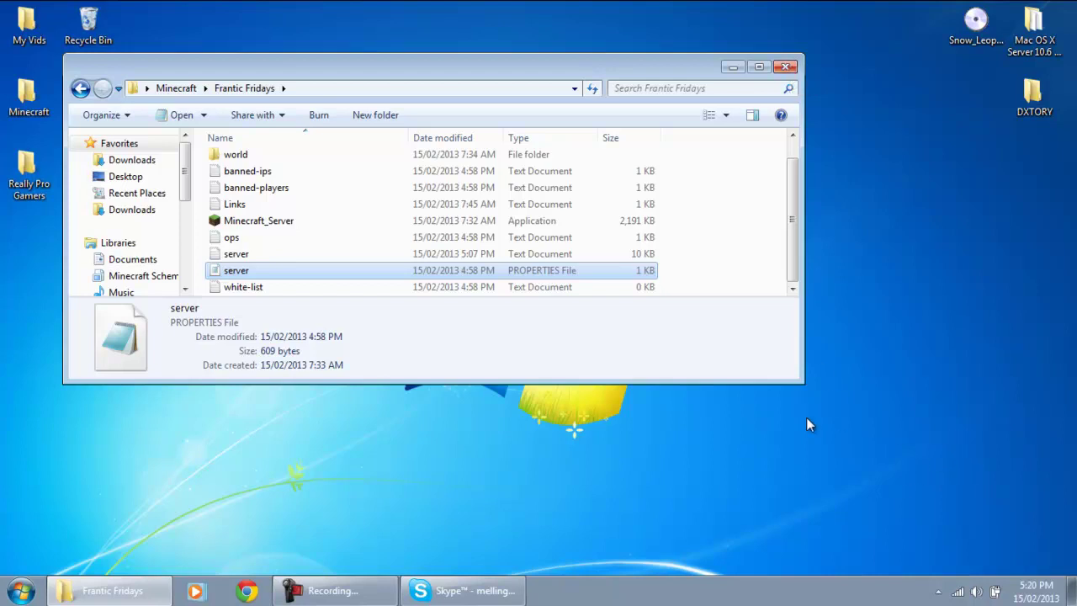
pyautogui.click(785, 68)
pyautogui.click(292, 587)
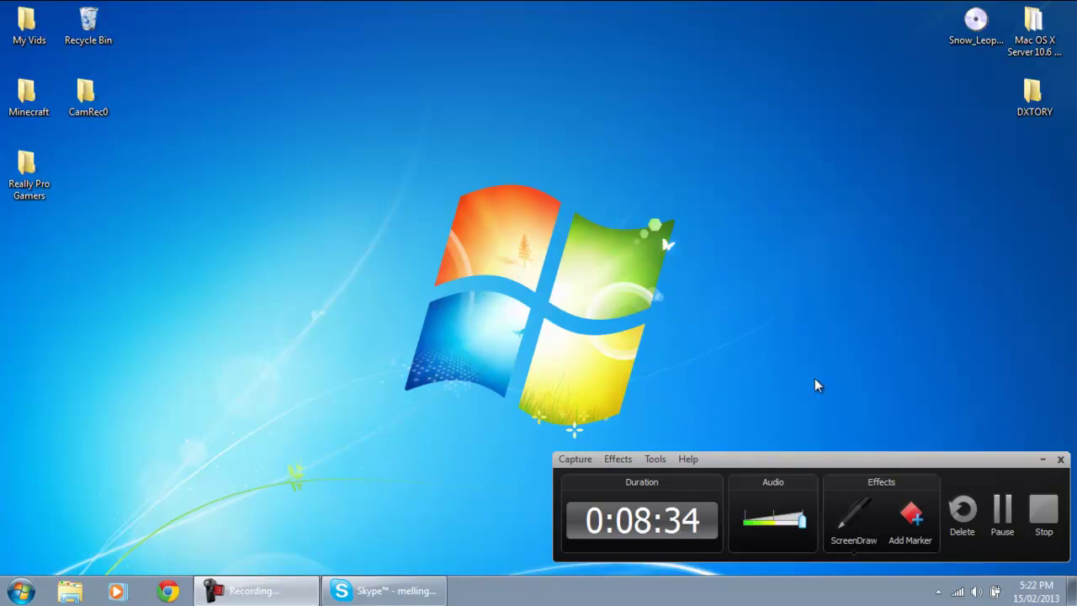
# Stop the screen recording from the recorder's control panel at 0:08:37
pyautogui.click(1050, 526)
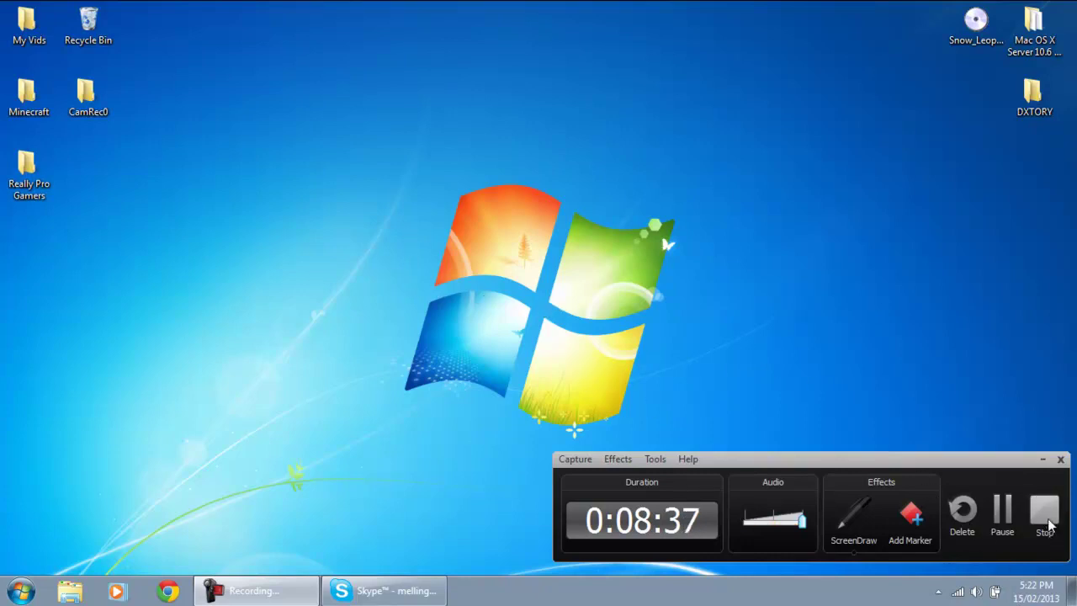